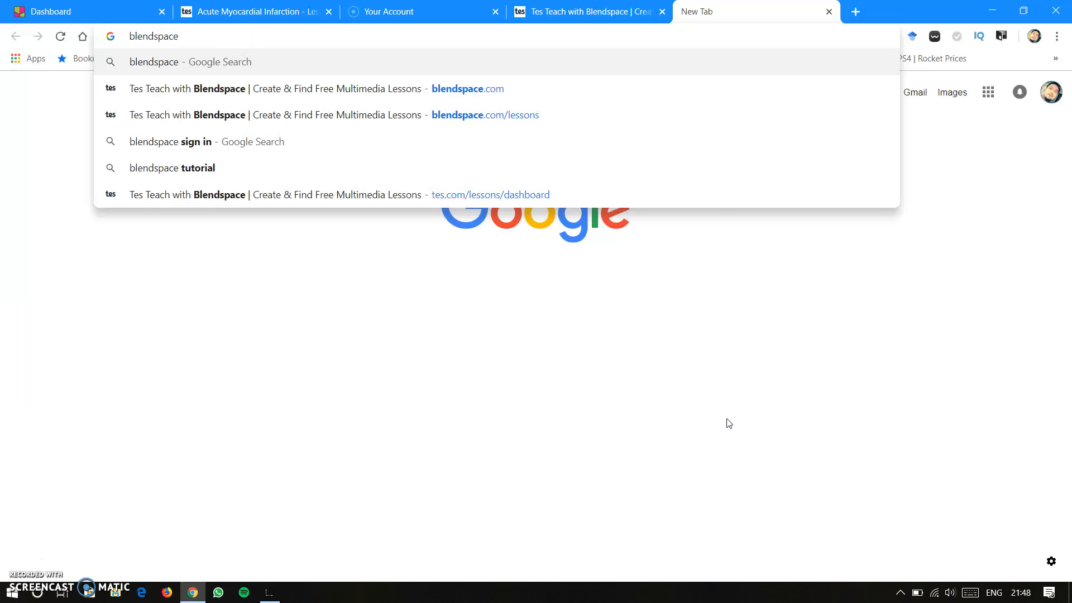
- Search Google for "blendspace" and open the Tes Teach with Blendspace site at tes.com/lessons
key(Return)
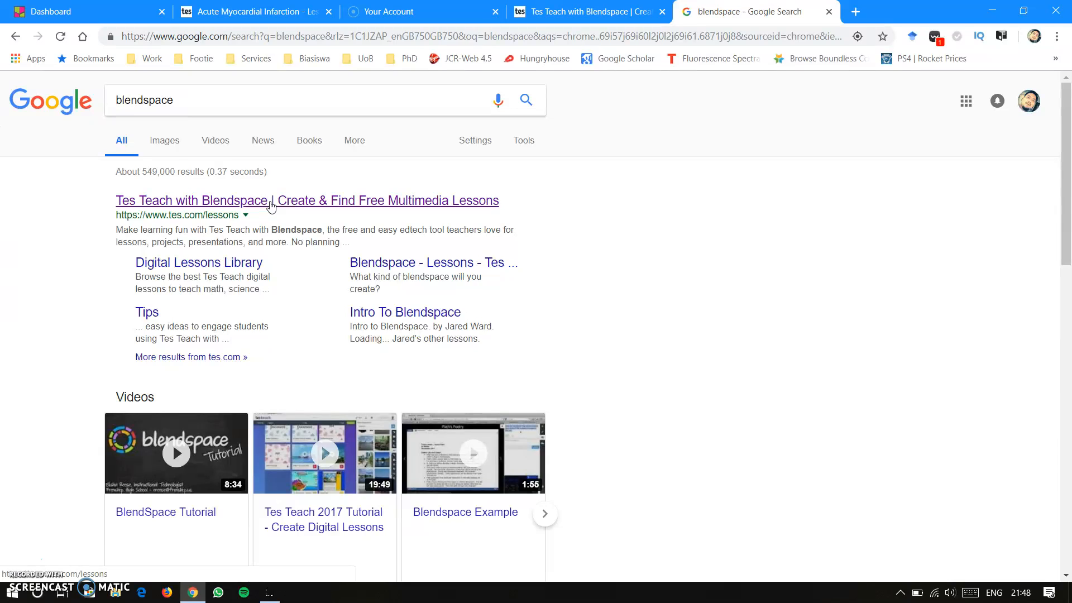
click(271, 205)
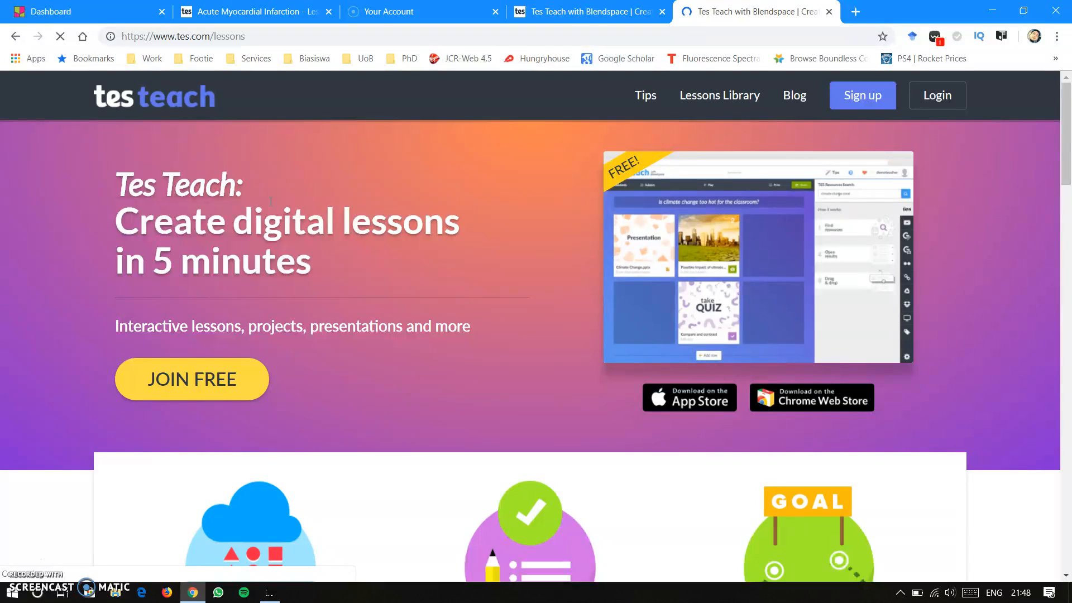
- Look through the Tes Teach home page, examining its features, mobile app, sample lessons and supported content types
scroll(280, 202, down, 4)
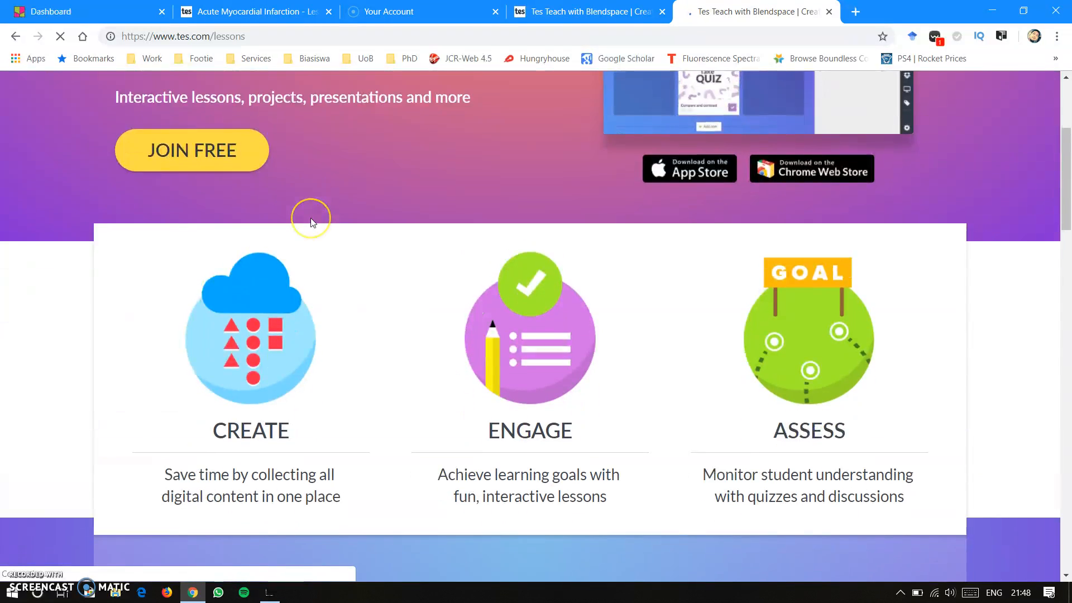
scroll(311, 220, down, 3)
scroll(311, 222, down, 12)
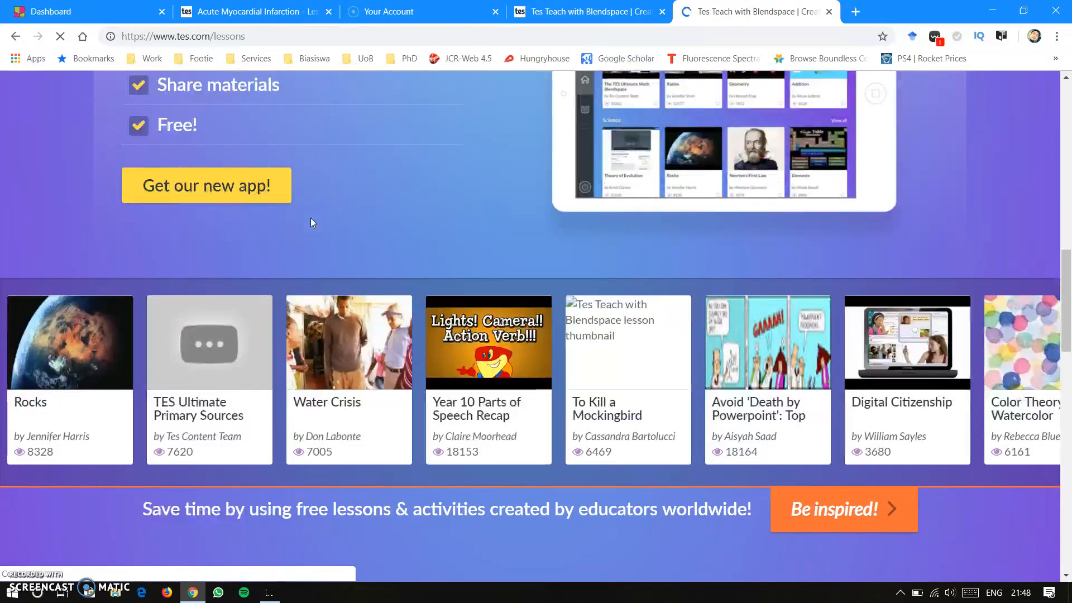
scroll(311, 220, down, 4)
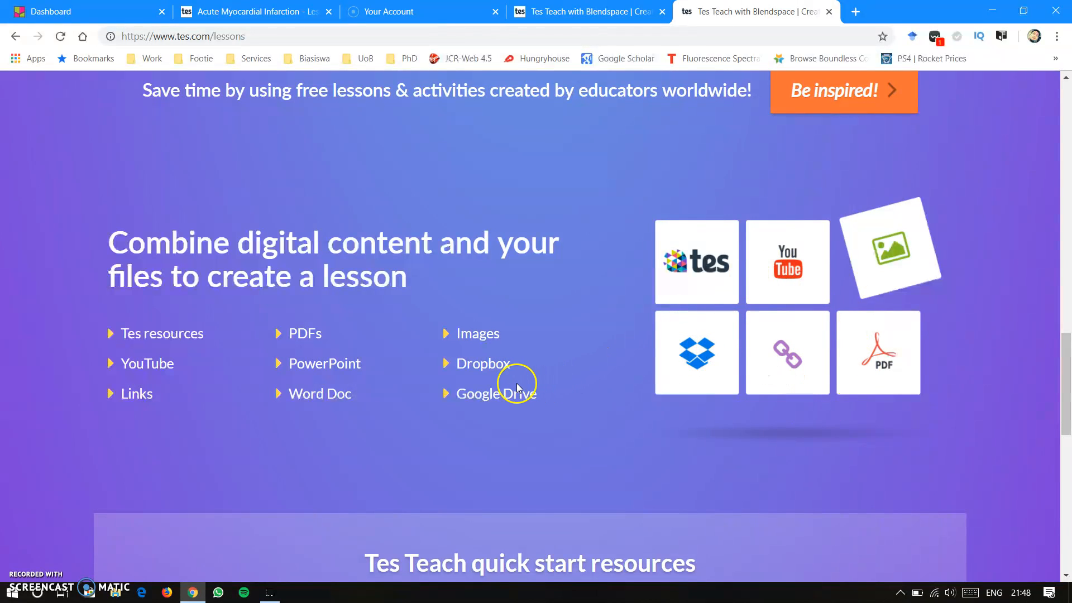
scroll(472, 385, up, 9)
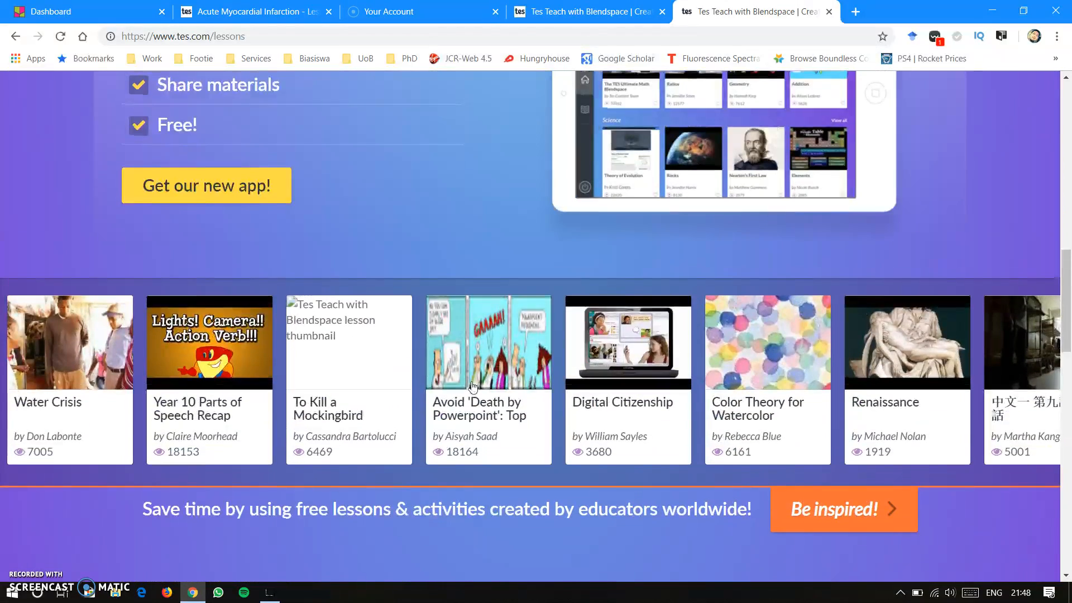
scroll(472, 385, up, 4)
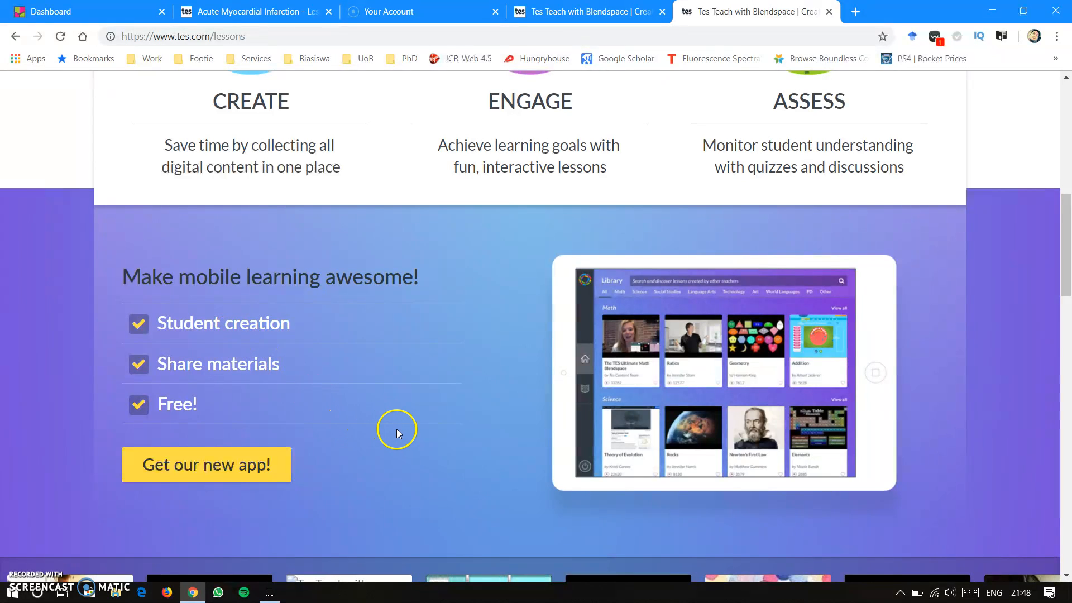
scroll(397, 434, up, 5)
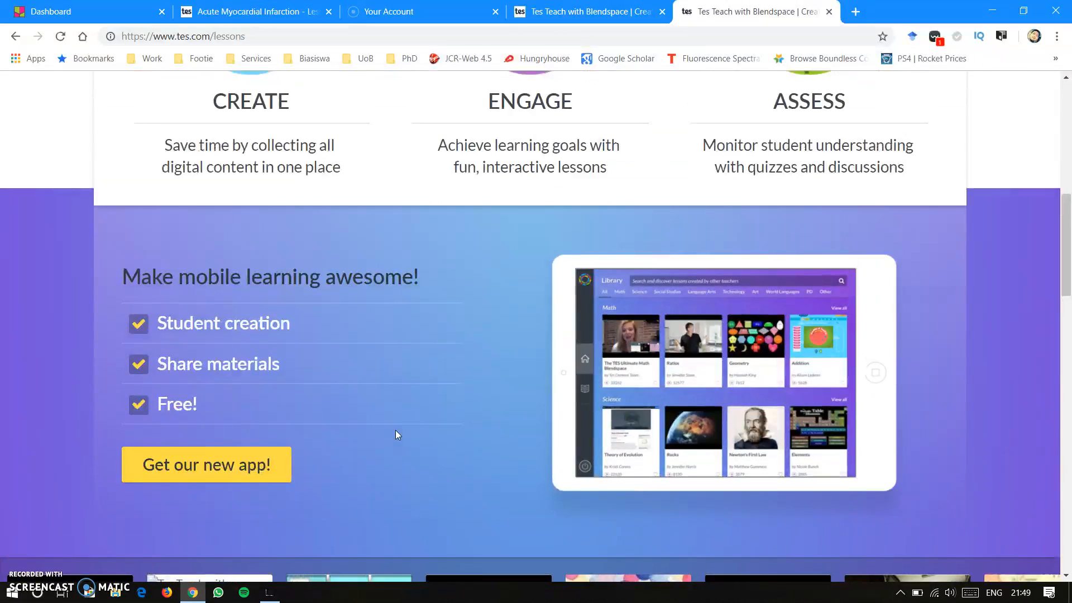
scroll(397, 434, up, 6)
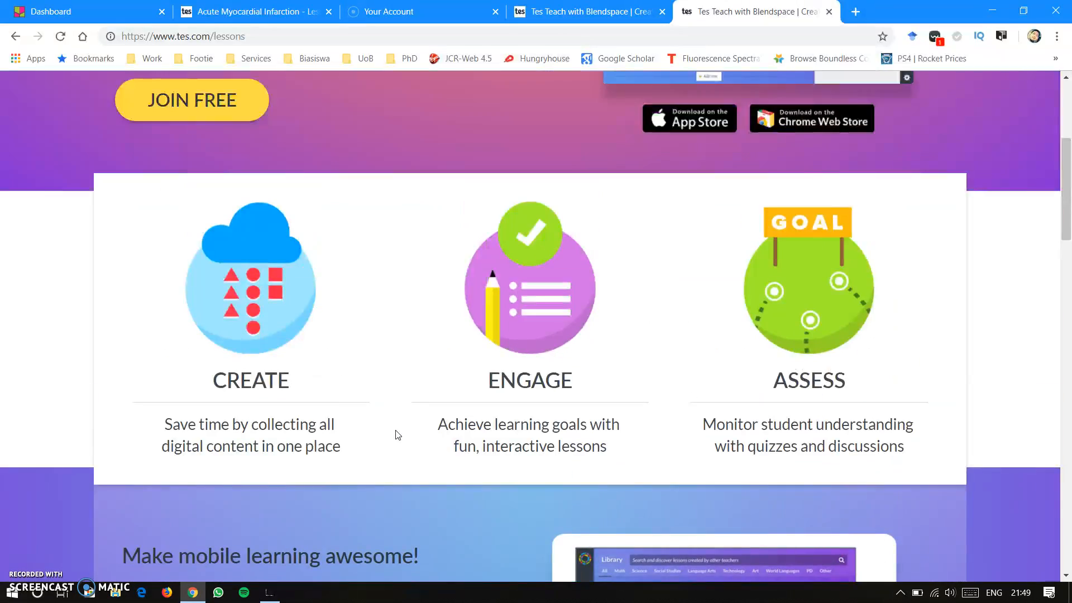
scroll(393, 433, up, 1)
scroll(394, 433, down, 8)
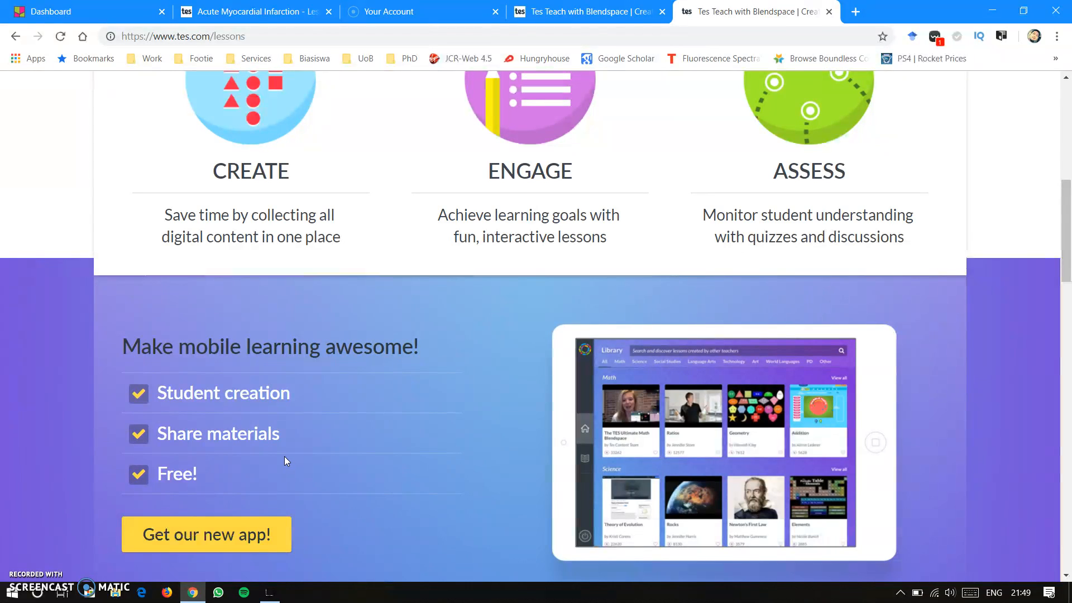
scroll(287, 457, up, 2)
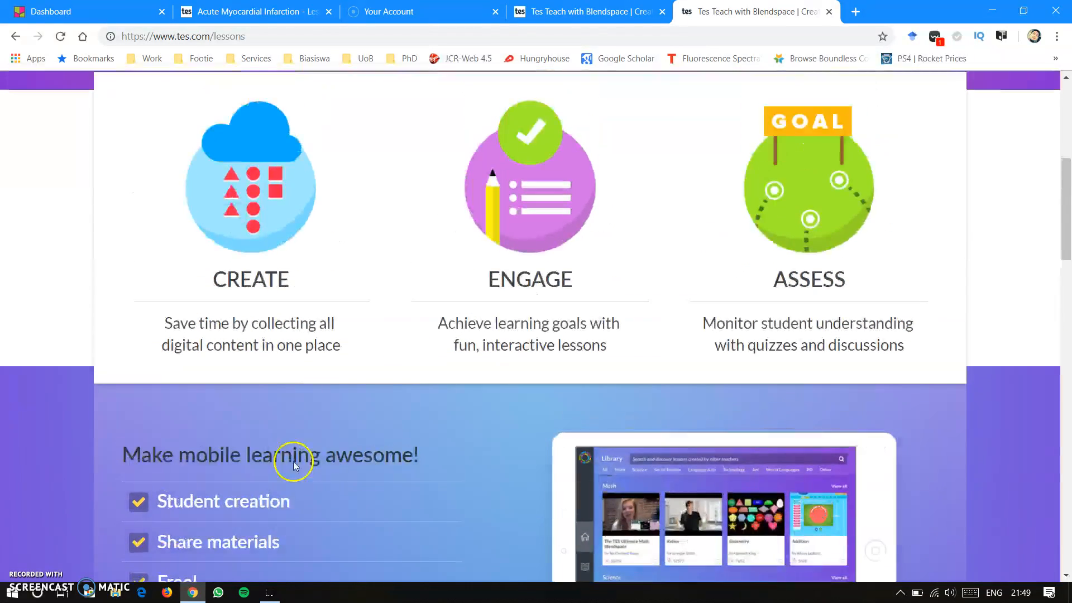
scroll(292, 459, down, 4)
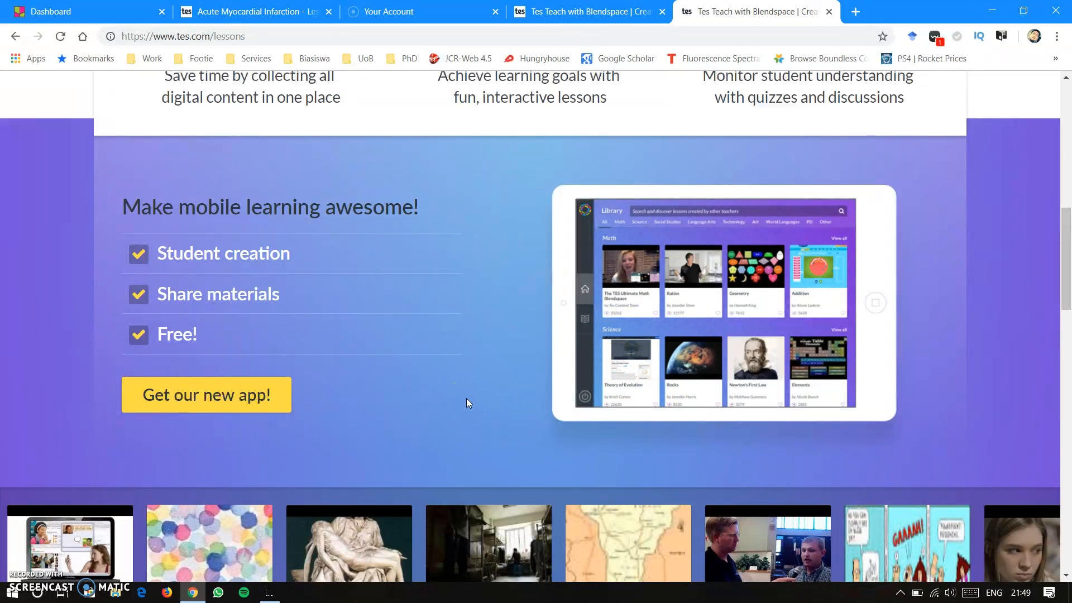
scroll(466, 399, up, 9)
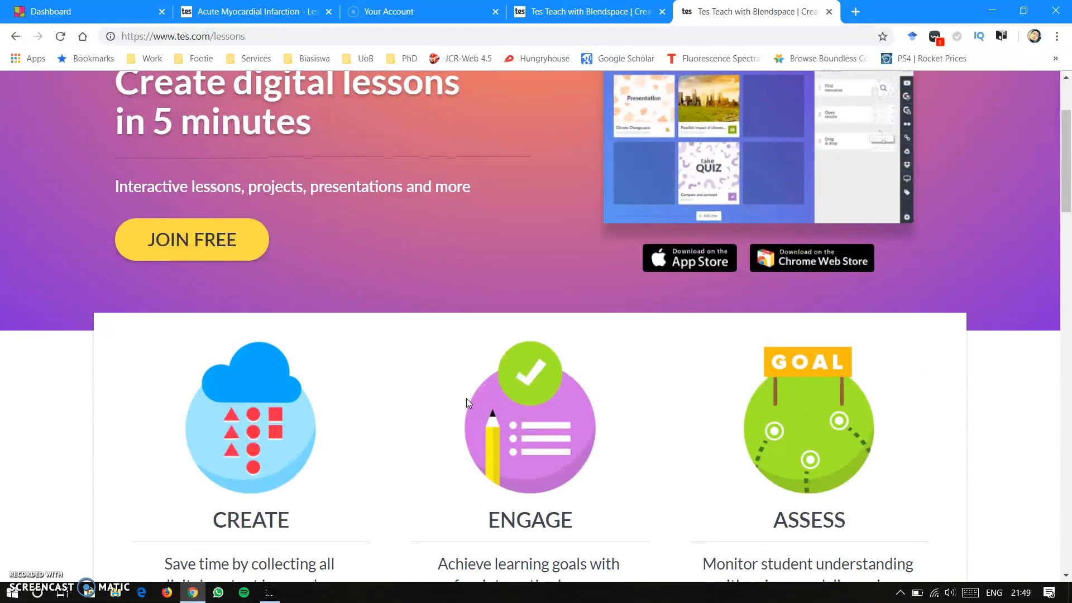
scroll(467, 400, up, 3)
scroll(467, 400, down, 4)
scroll(467, 400, up, 4)
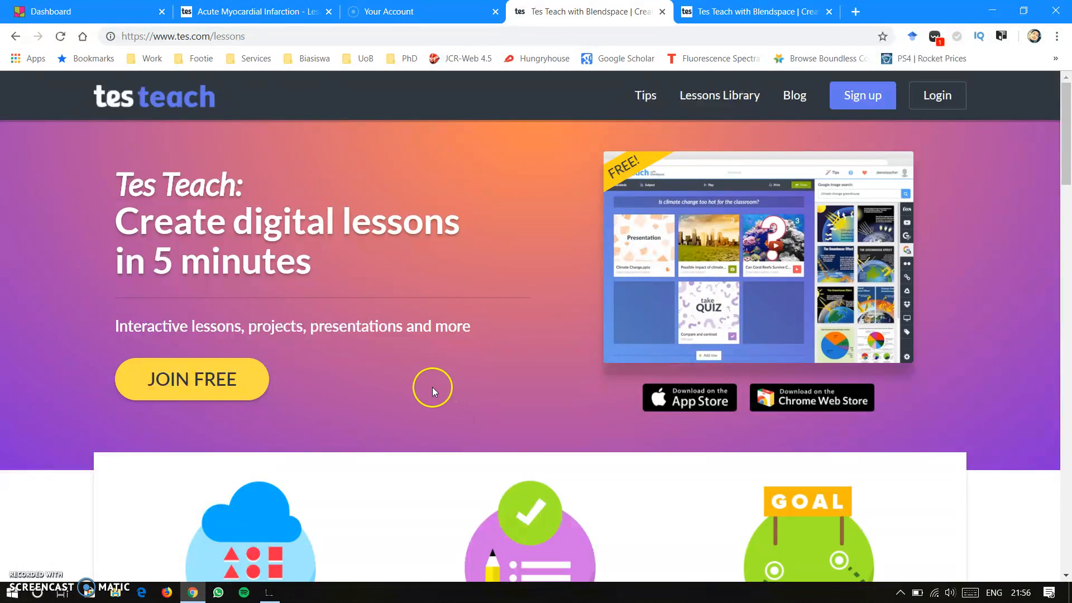
- Sign up for Tes as a Teacher, registering with a Google account
click(858, 96)
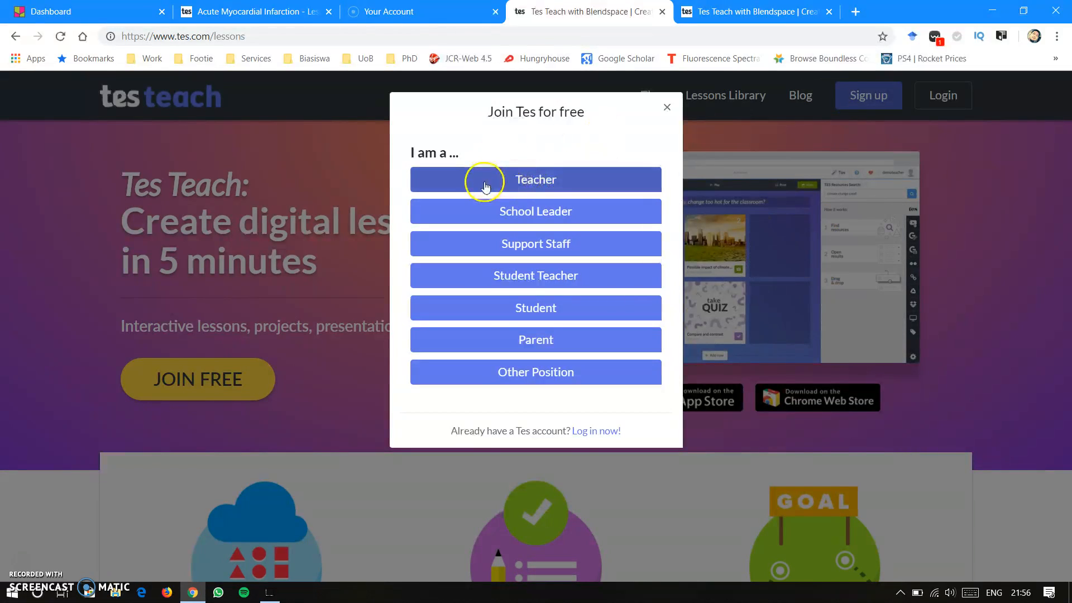
click(533, 182)
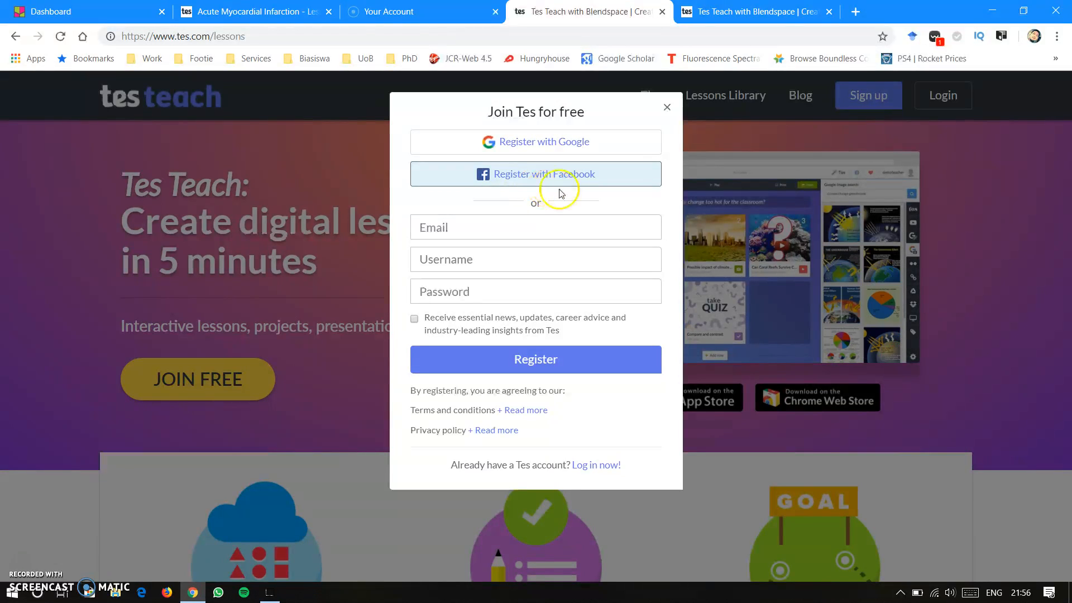
click(551, 143)
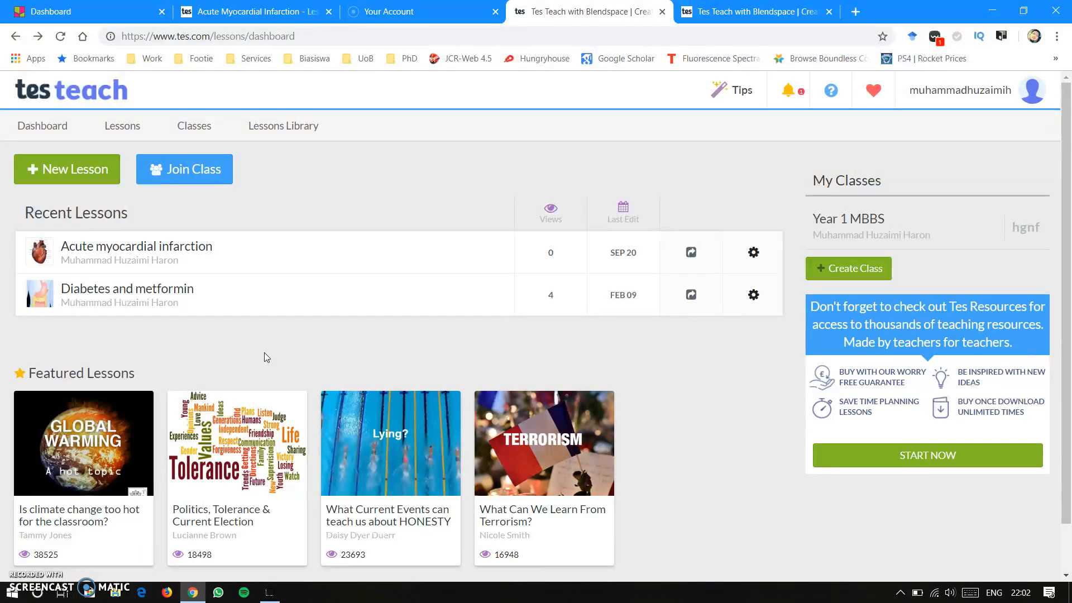
- Create a new lesson and title it "Acute myocardial infarction"
click(106, 173)
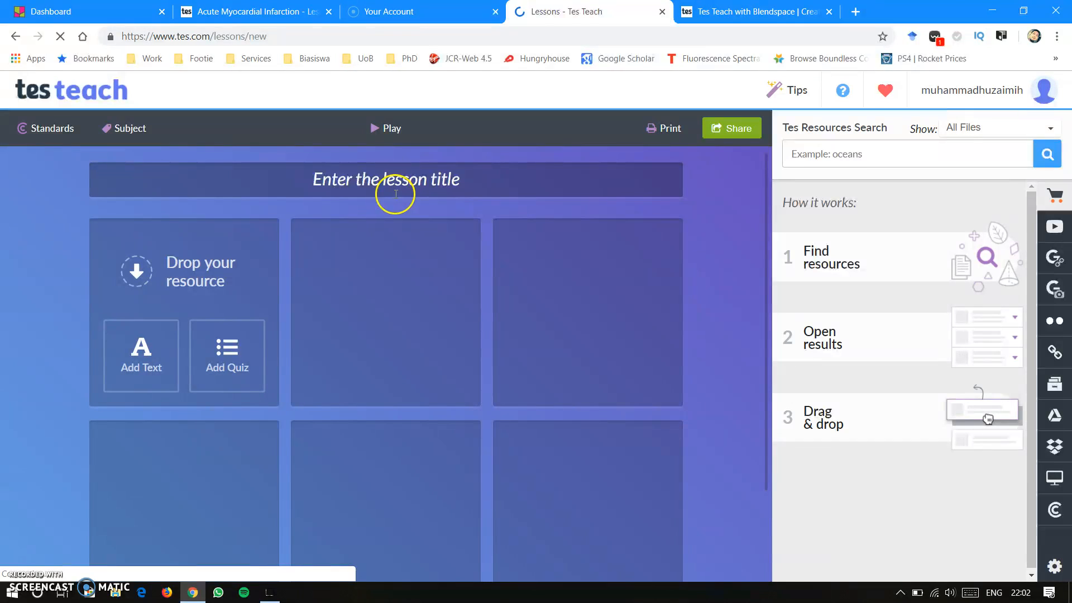
click(474, 178)
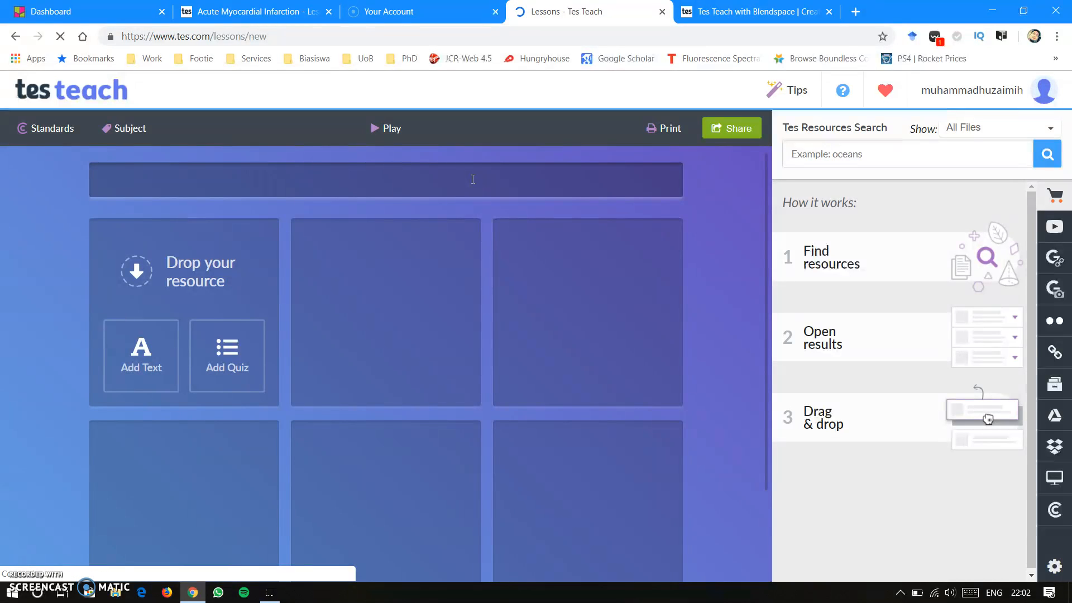
text(Acute myoc)
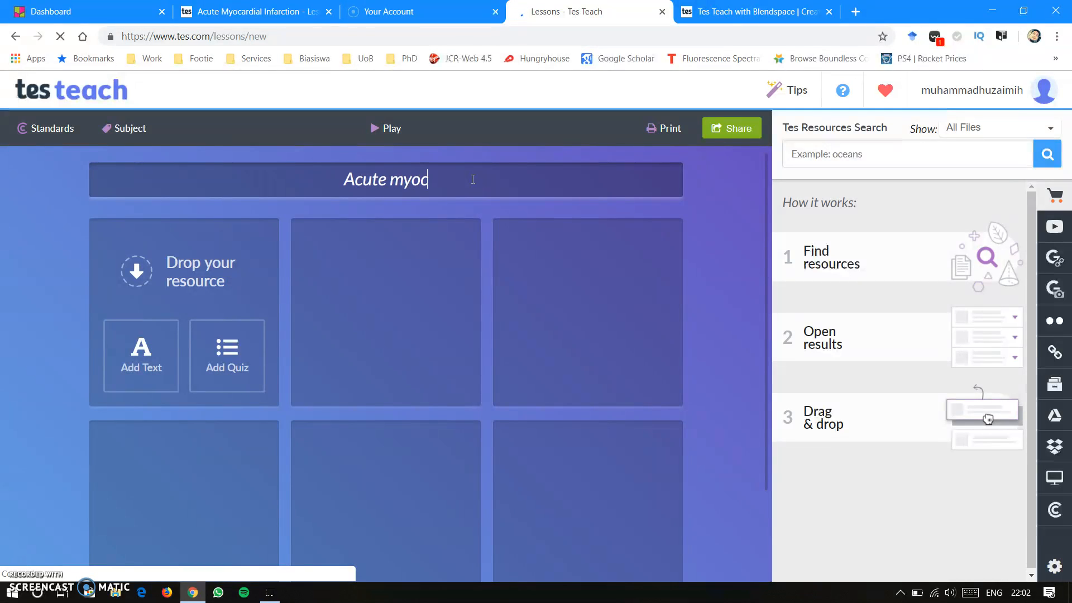
text(ardial inf)
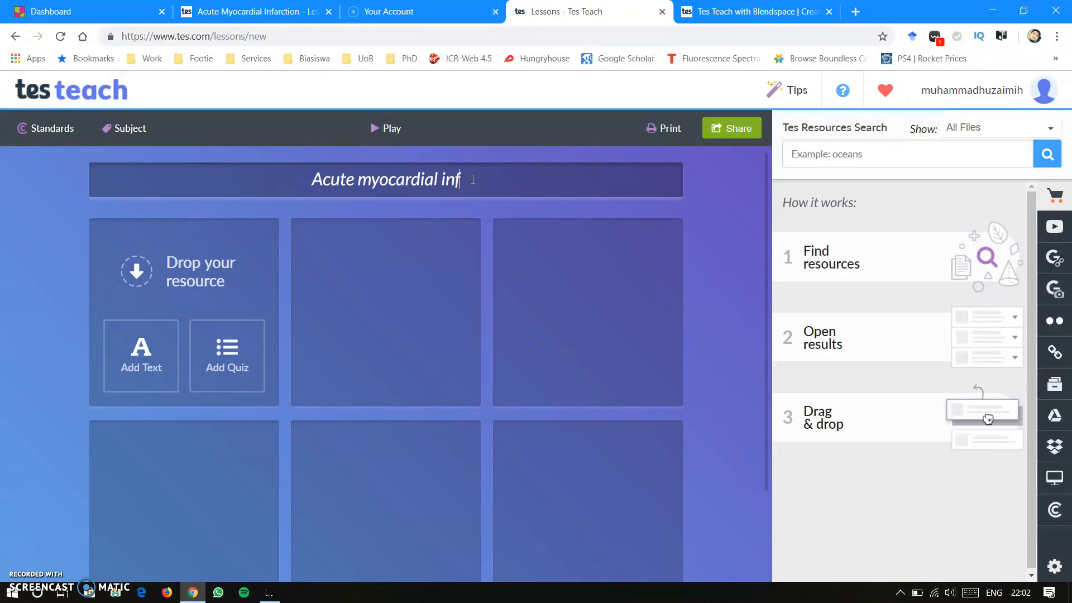
text(arctio)
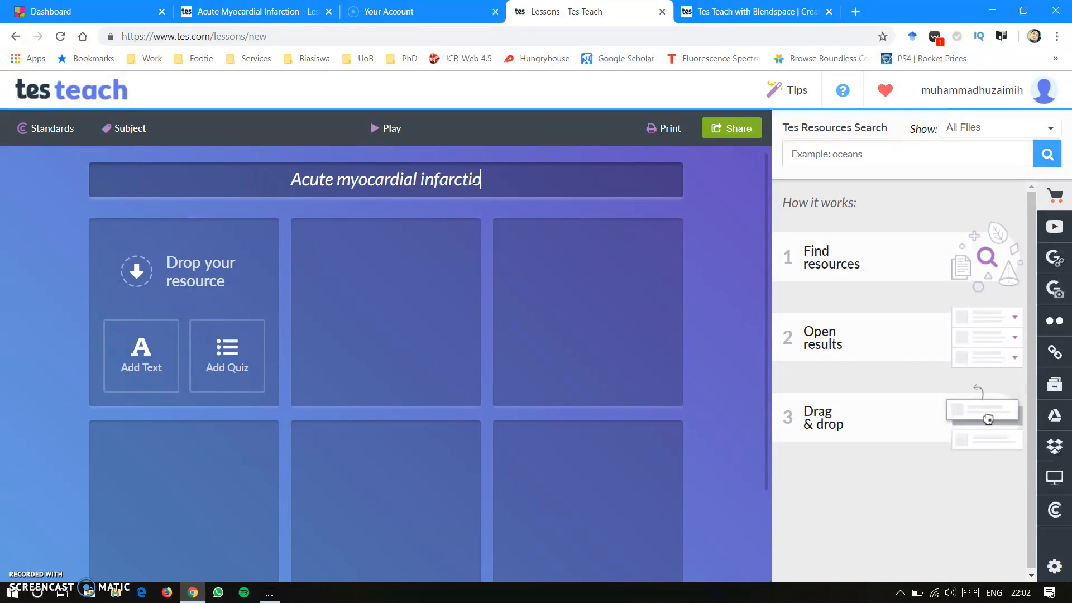
text(n)
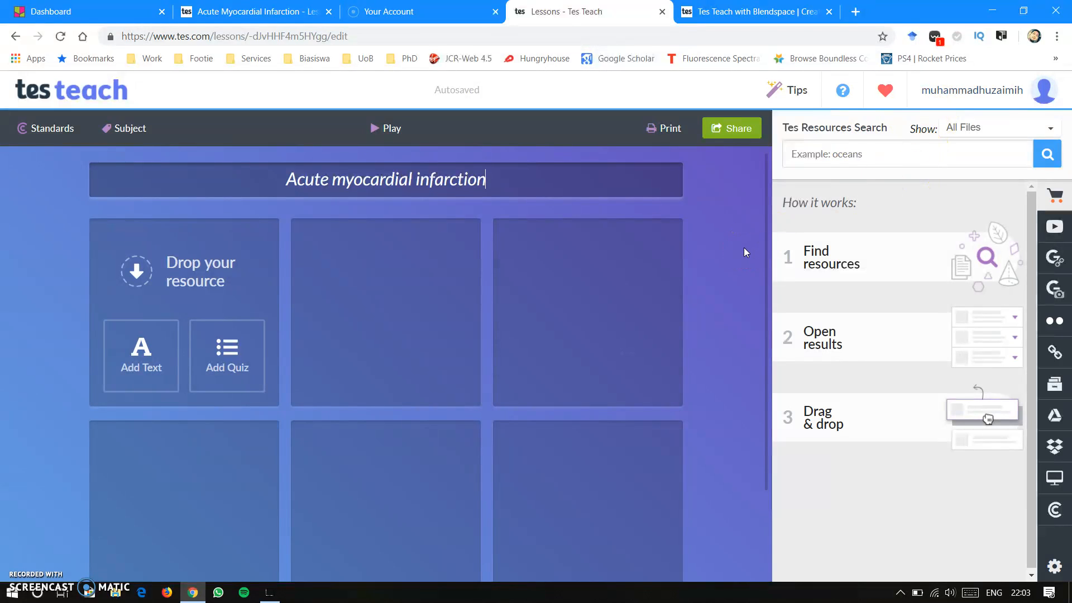
- Search YouTube for "myocardial infarction" and place the "HEART ATTACK (ACS & MI)" video in the lesson's first tile
click(1055, 229)
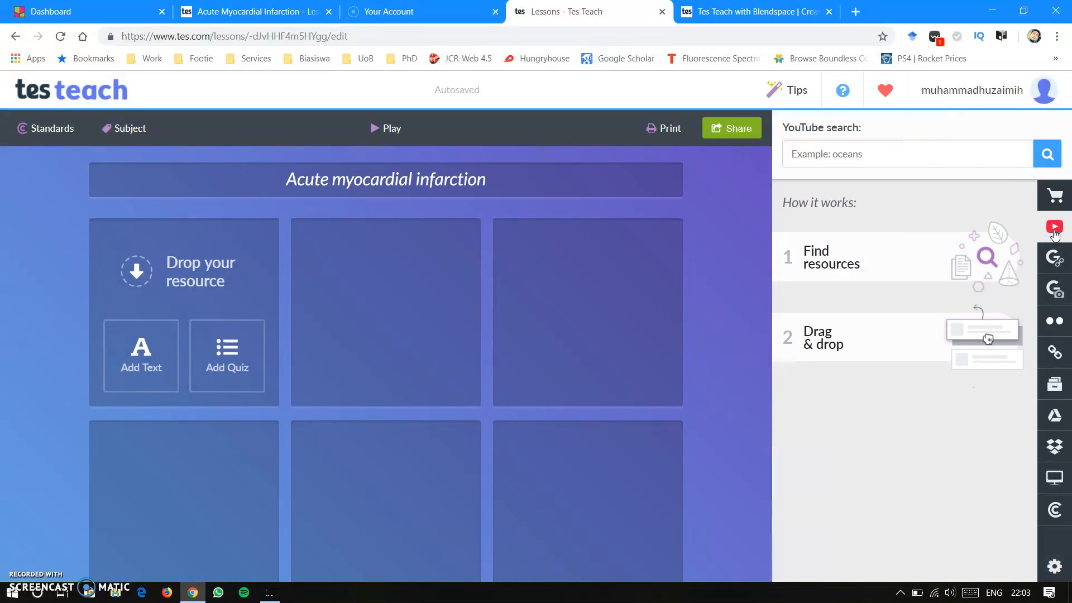
click(898, 154)
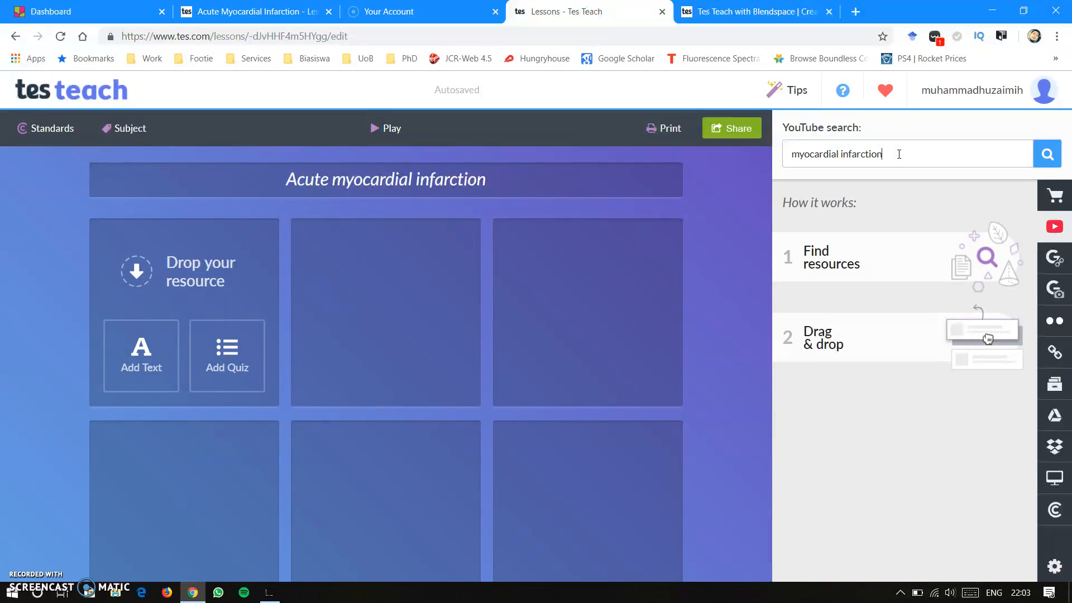
key(Return)
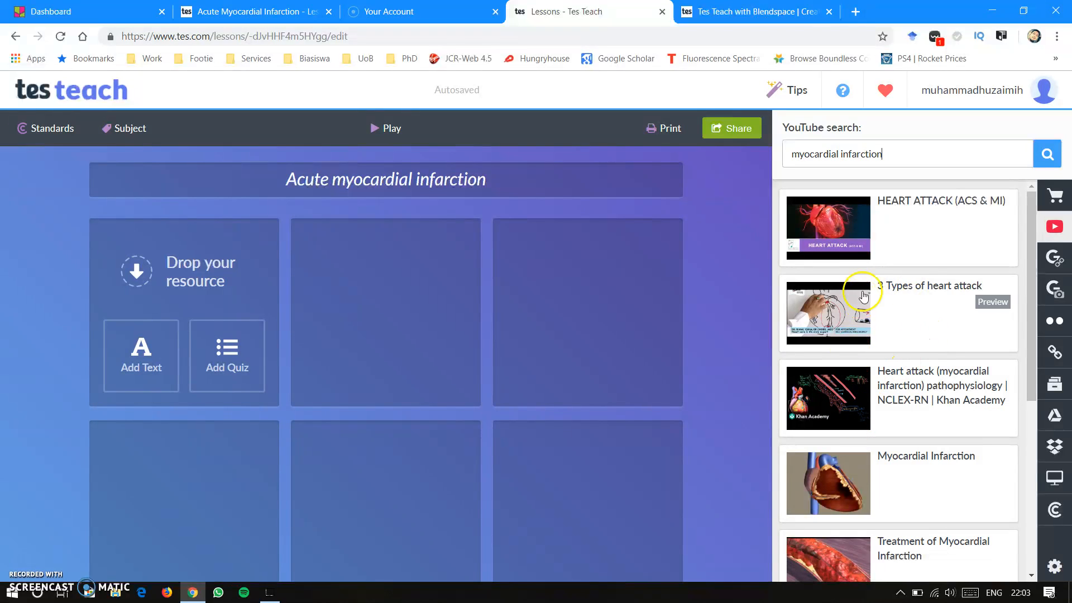
drag(834, 215, 175, 277)
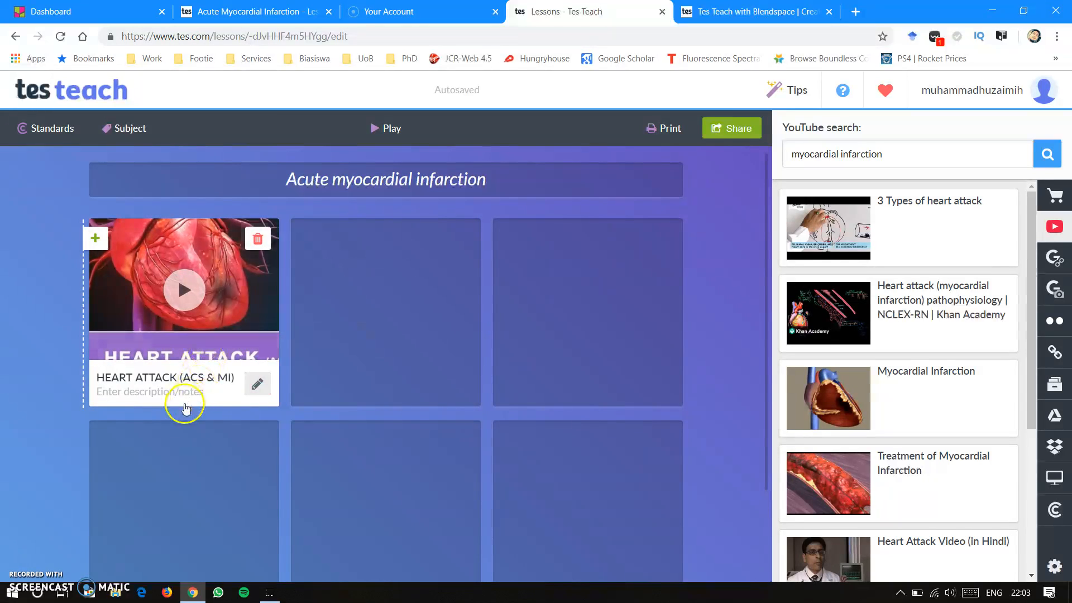
- Open the heart attack video from the lesson's first tile, play it and dismiss the advertisement over it
click(232, 301)
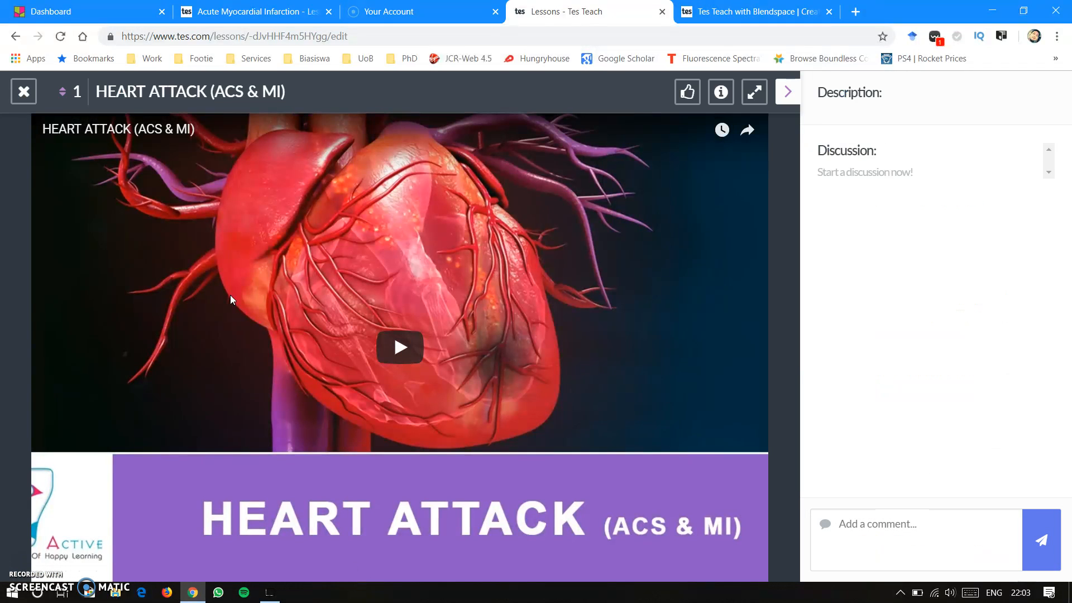
click(393, 347)
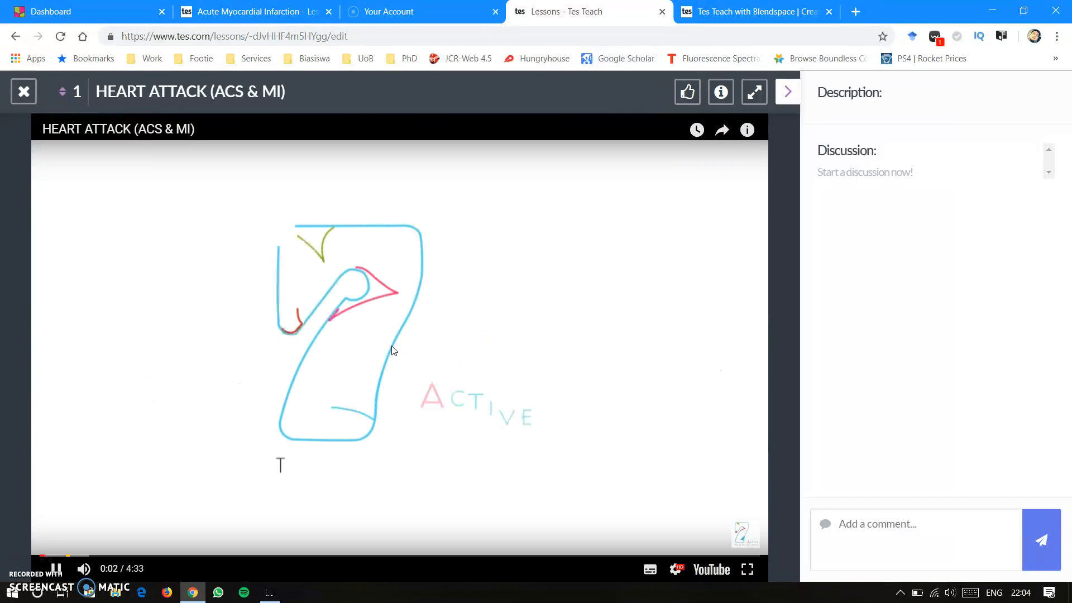
click(392, 349)
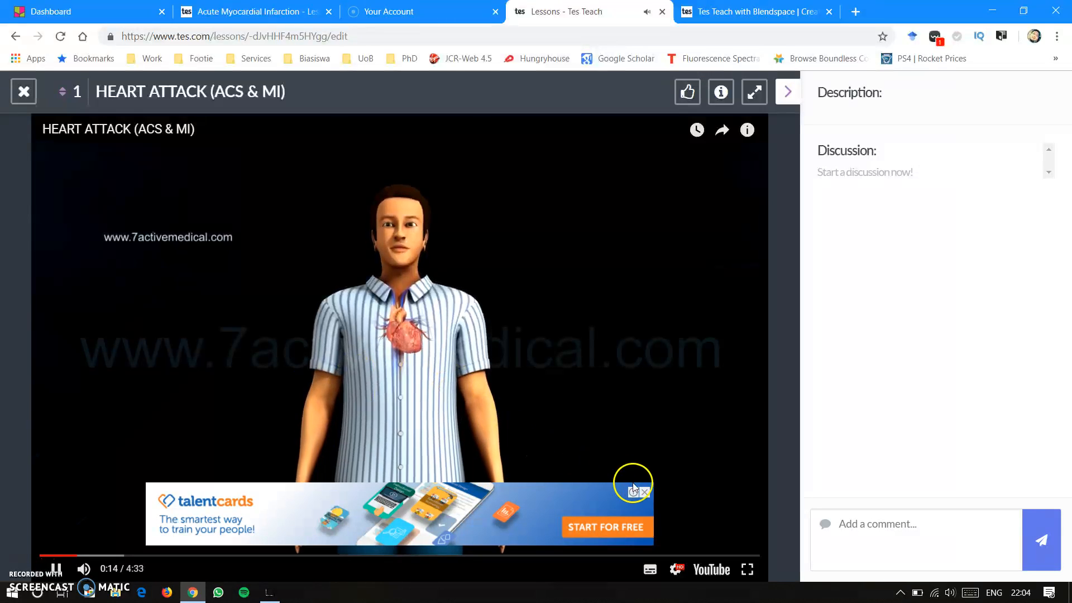
click(645, 493)
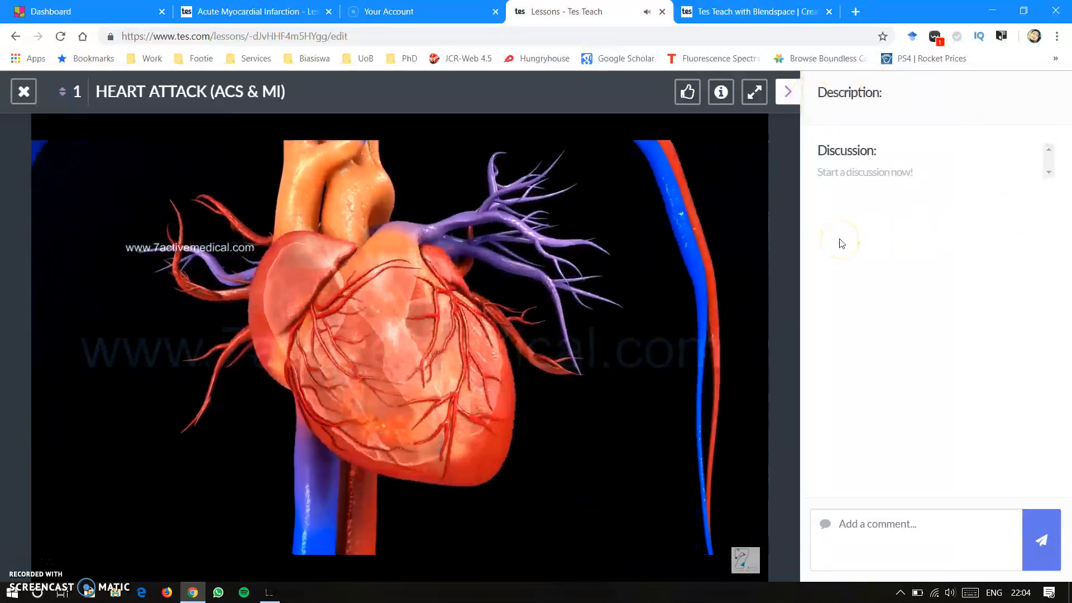
- Post the comment "Wow, nice video!" in the heart attack video's discussion
click(887, 529)
text(Wow, nice)
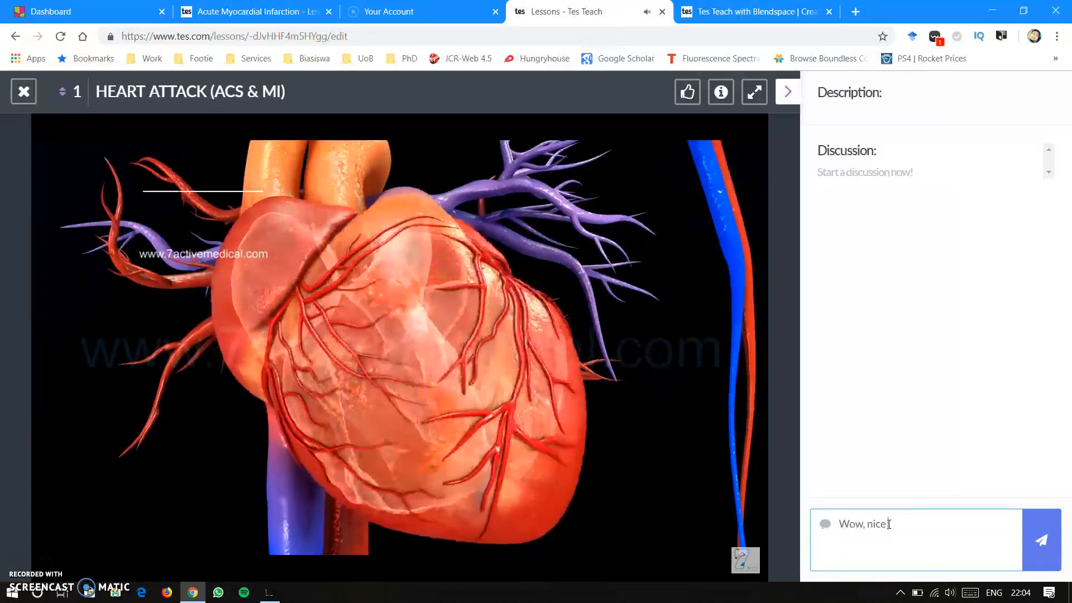
text(video)
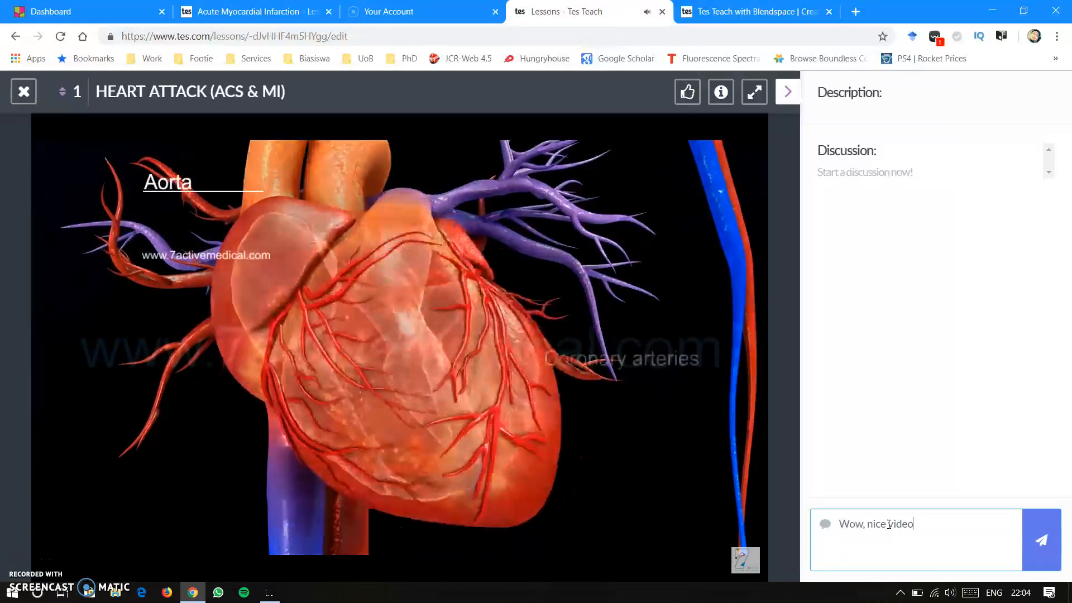
text(!)
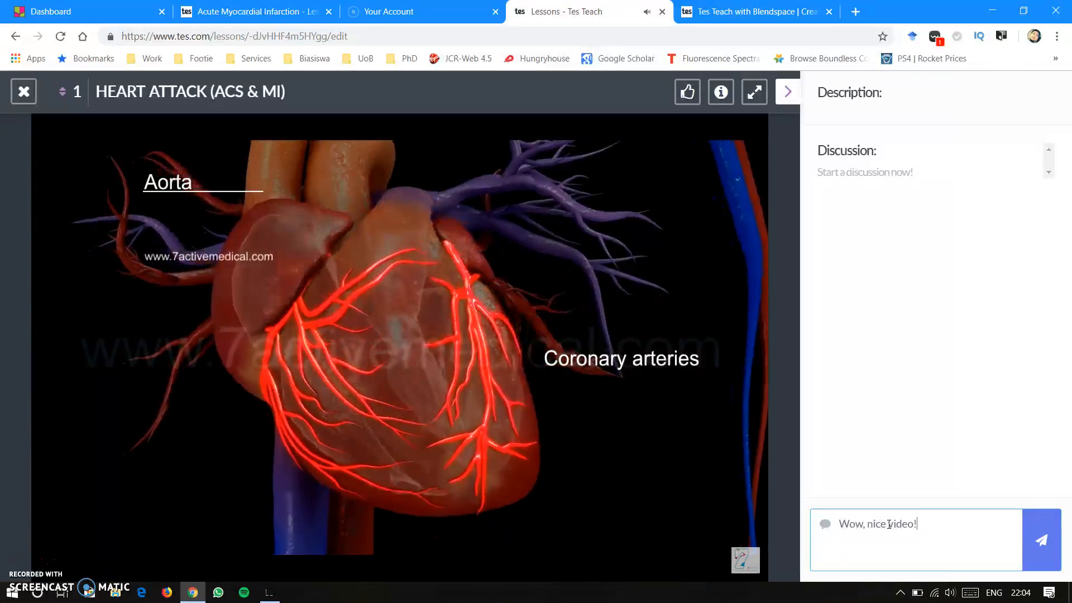
key(Return)
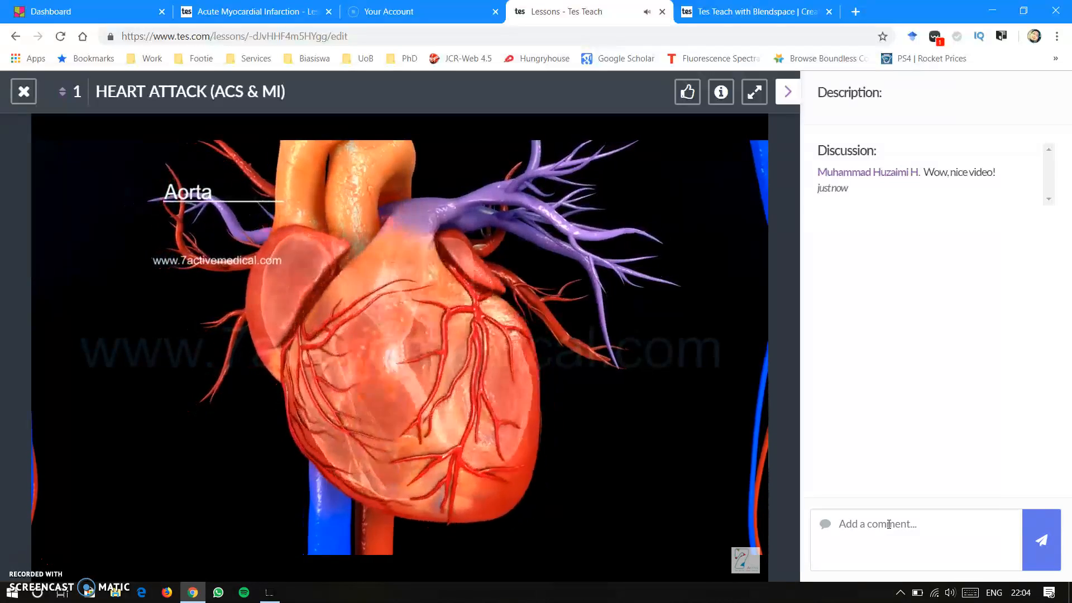
- Pause the heart attack video and close it to return to the lesson's tiles
click(889, 524)
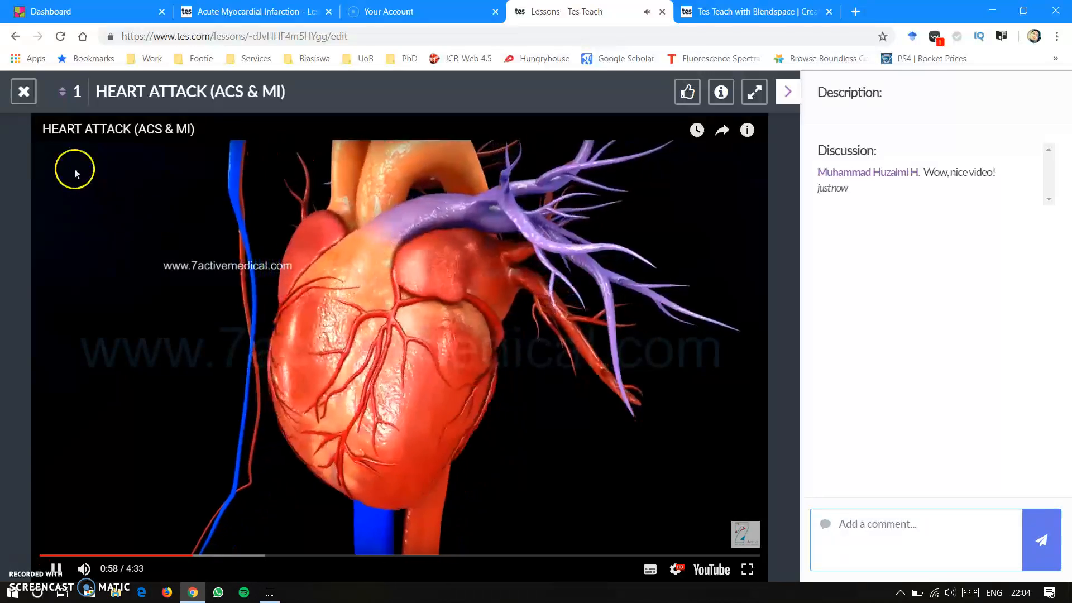
click(24, 92)
mouse_move(316, 319)
click(185, 288)
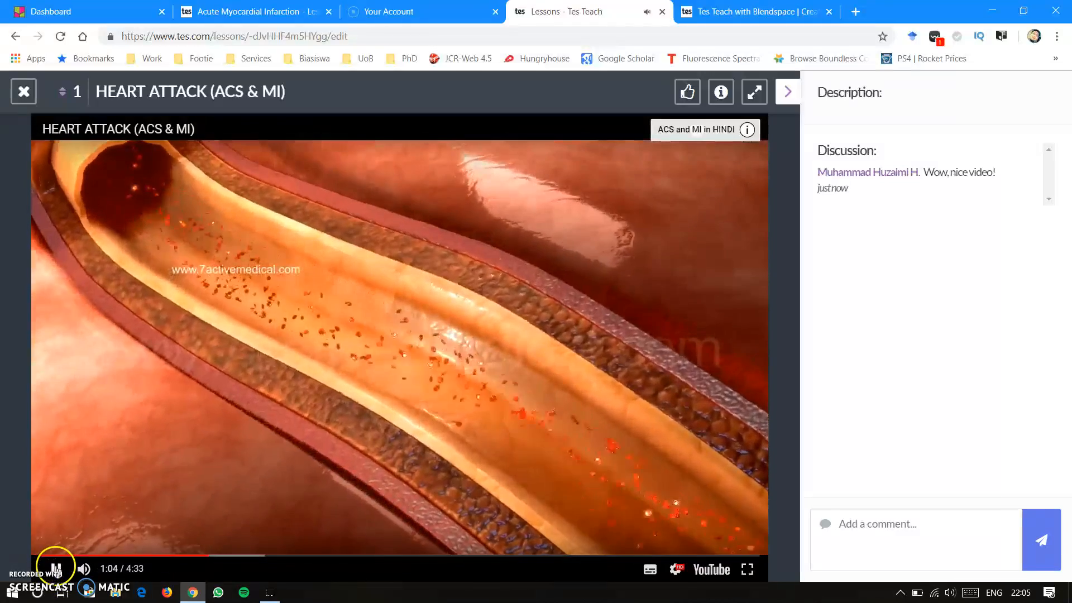
click(55, 568)
click(23, 91)
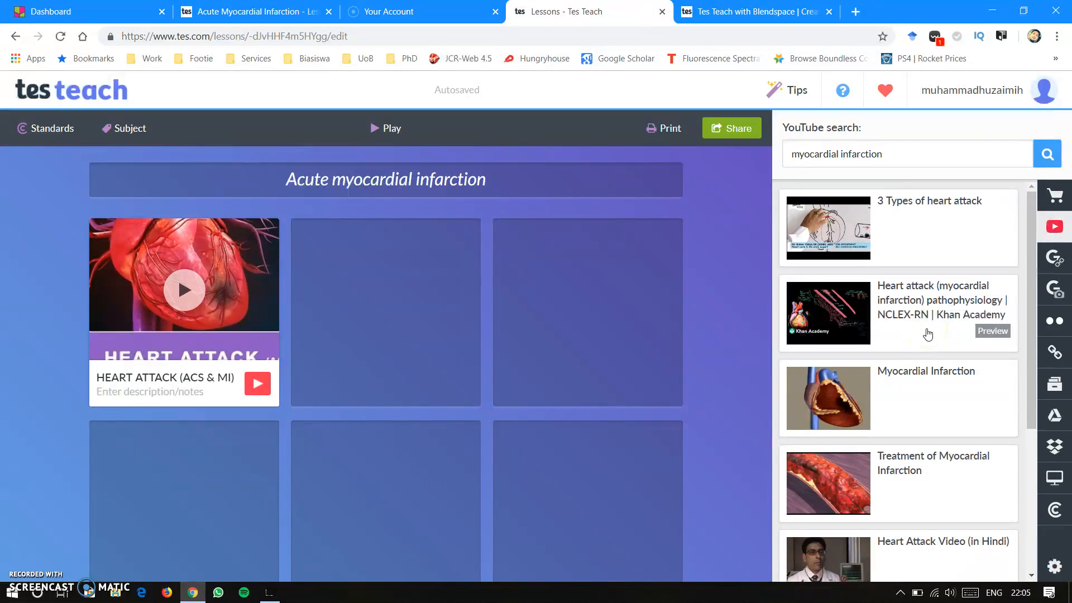
- Search Google for "myocardial infarction" and place the Wikipedia article in the lesson's second tile
click(1057, 257)
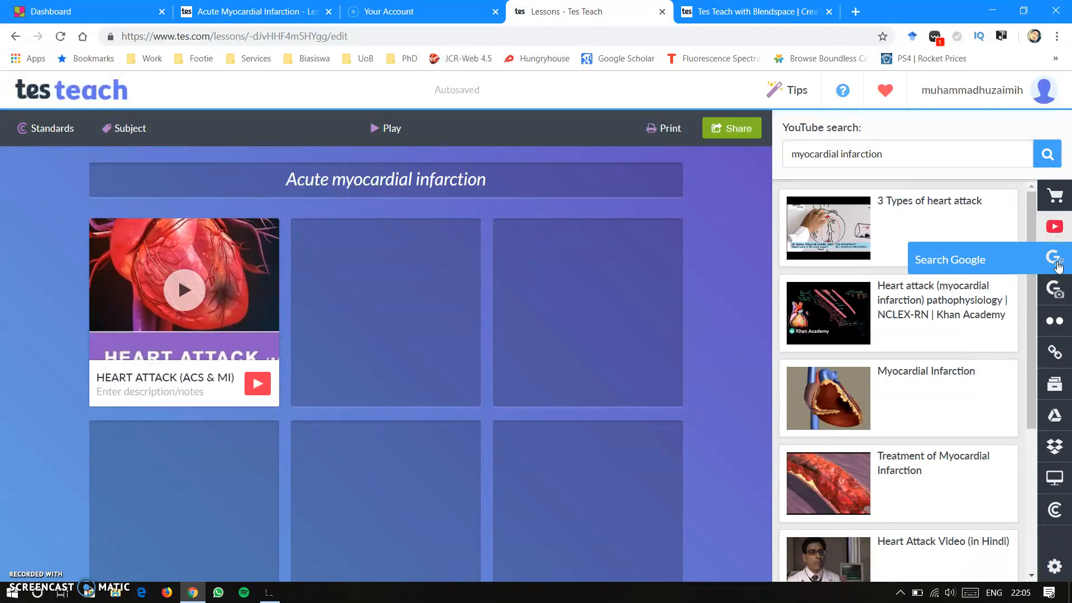
click(1061, 296)
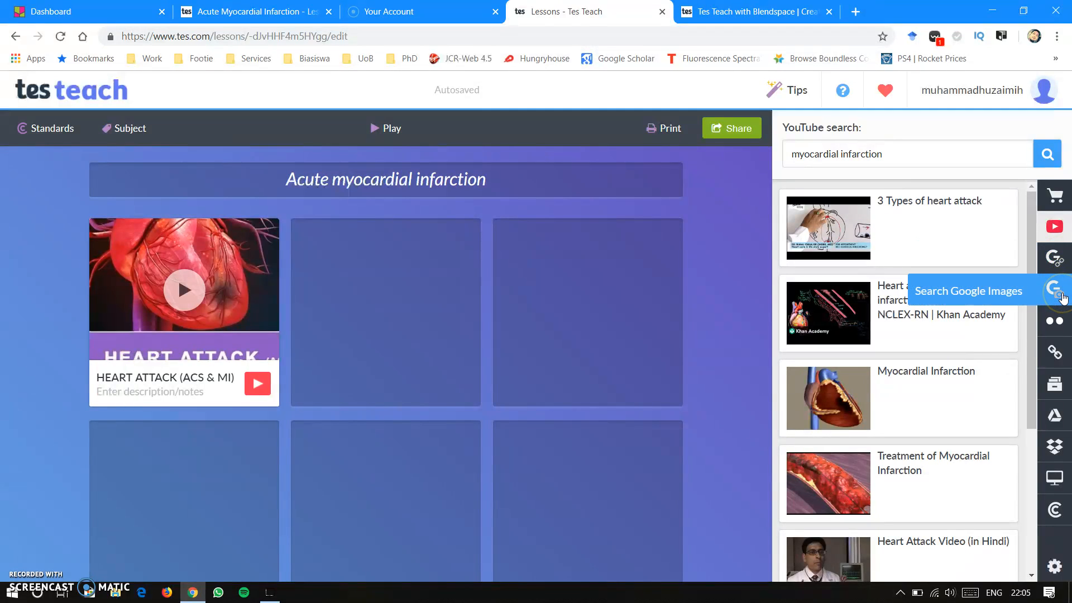
click(1060, 418)
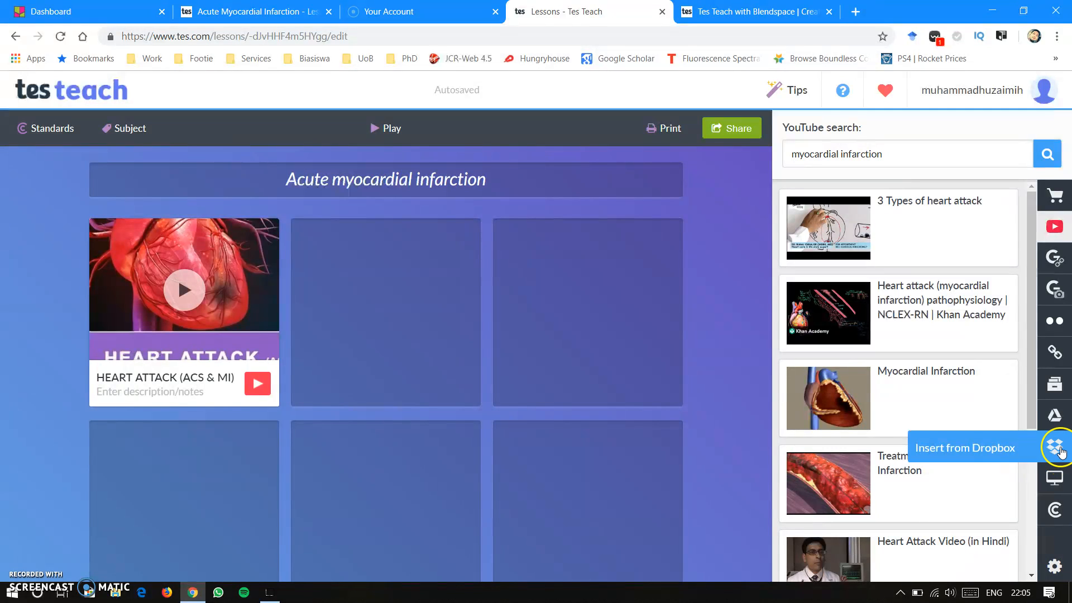
click(1061, 263)
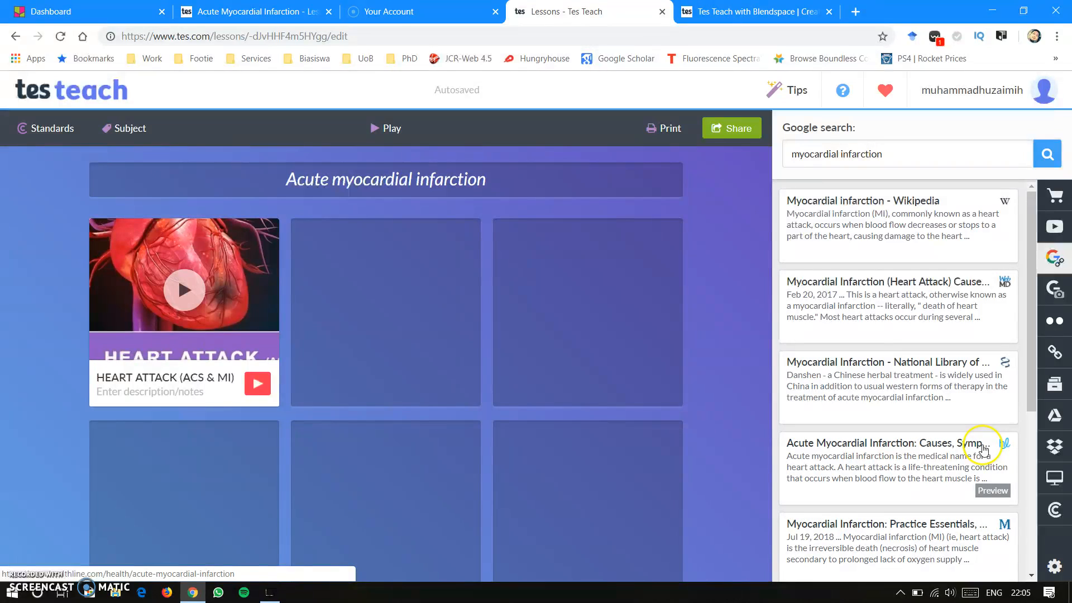
drag(890, 222, 391, 279)
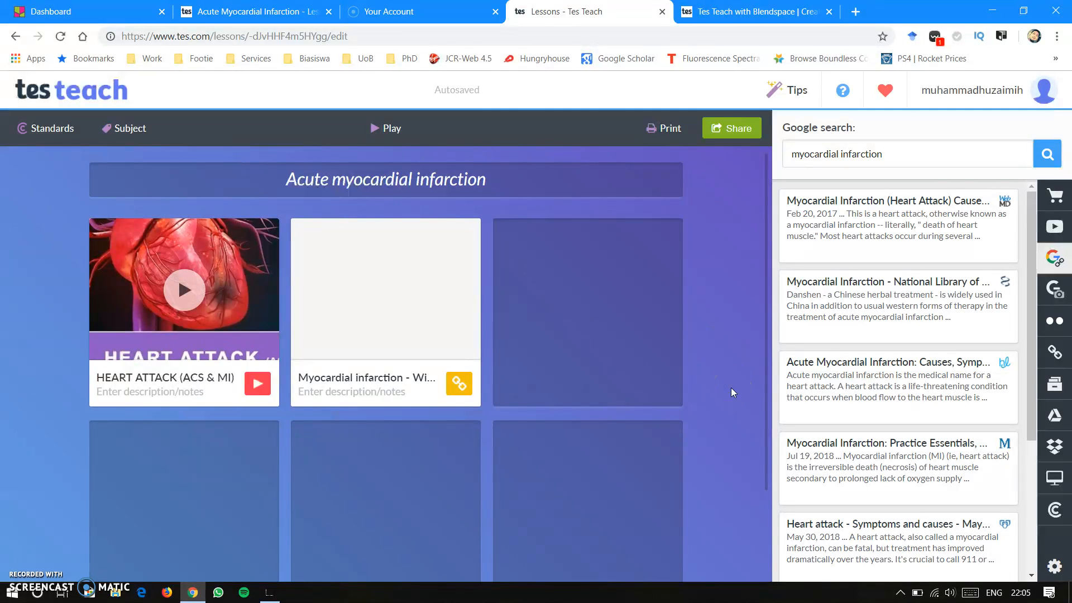
- Open the Wikipedia article from the second tile, look through its introduction and contents list, and close it
click(403, 317)
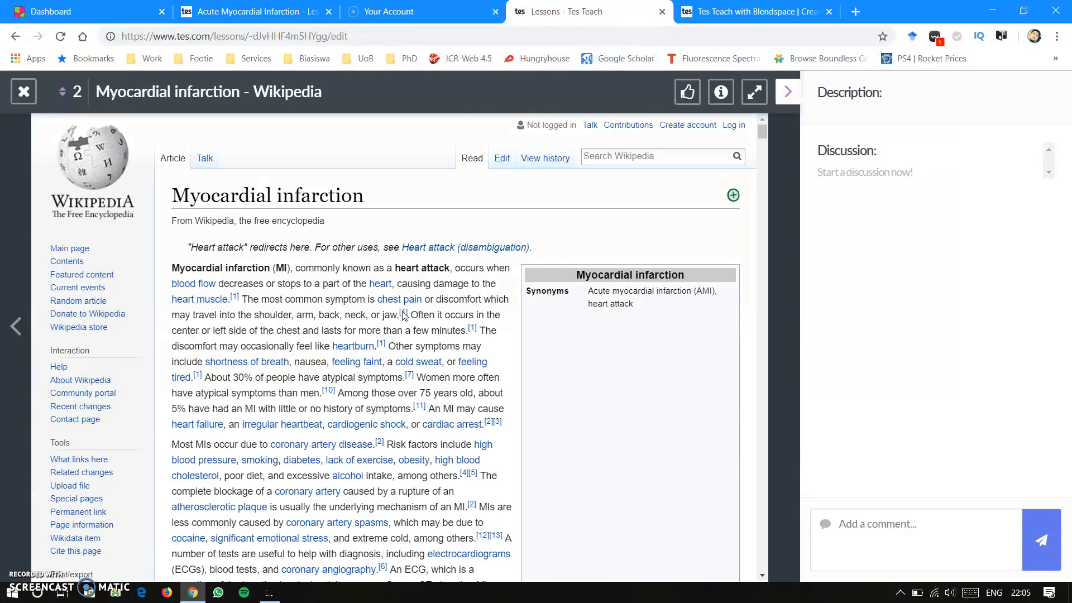
scroll(403, 316, down, 10)
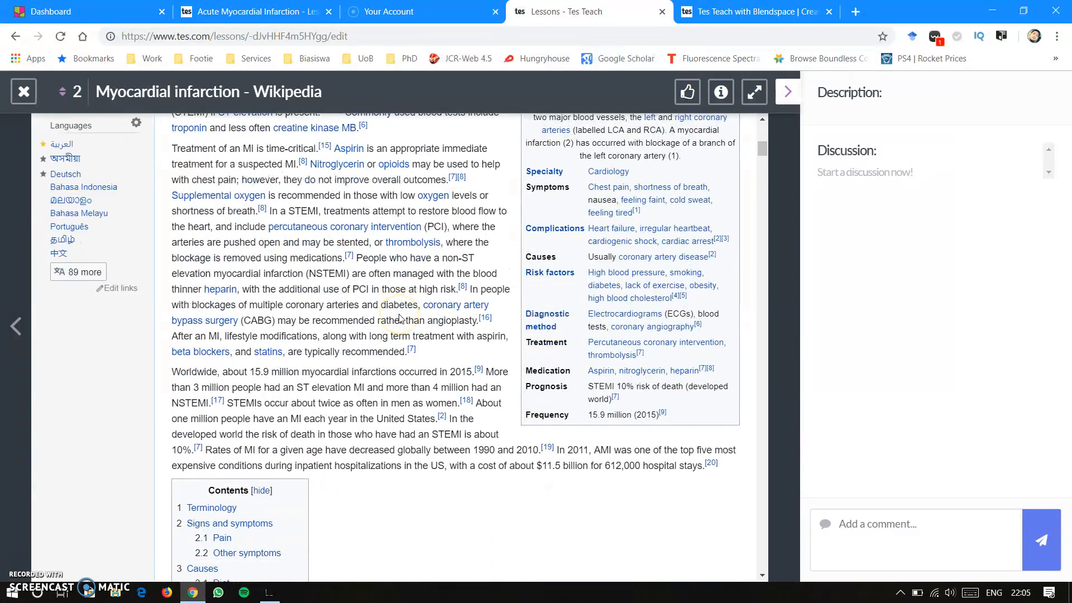
scroll(400, 318, down, 5)
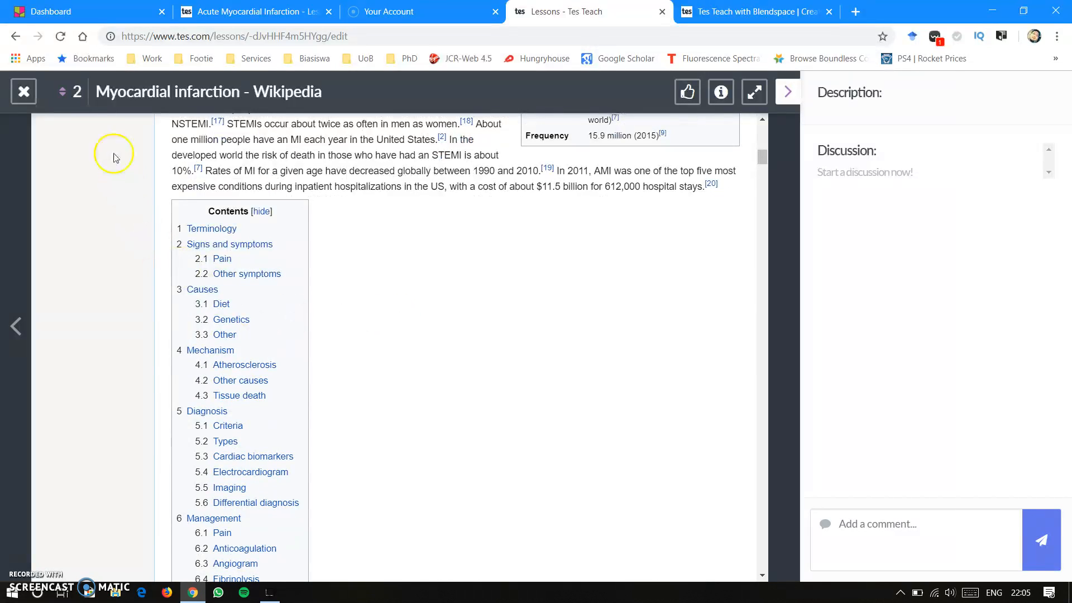
click(24, 91)
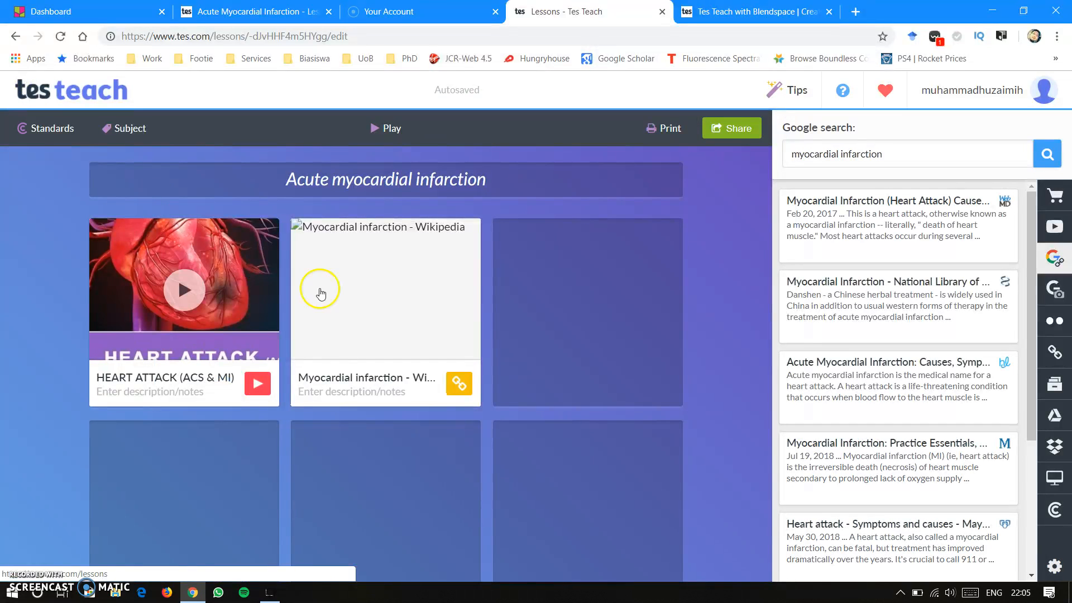
click(884, 159)
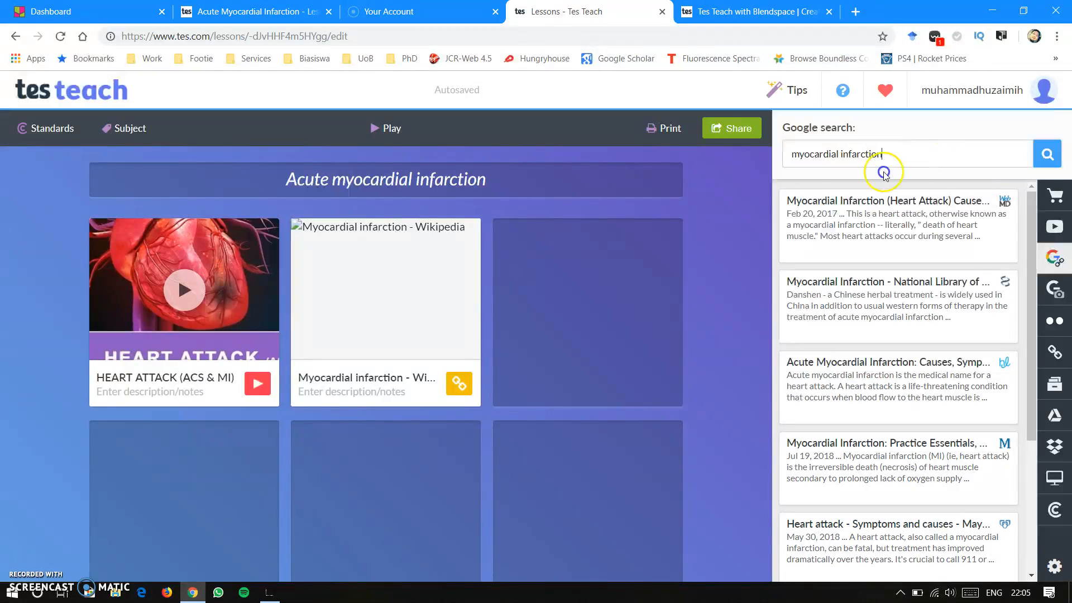
drag(883, 174, 778, 177)
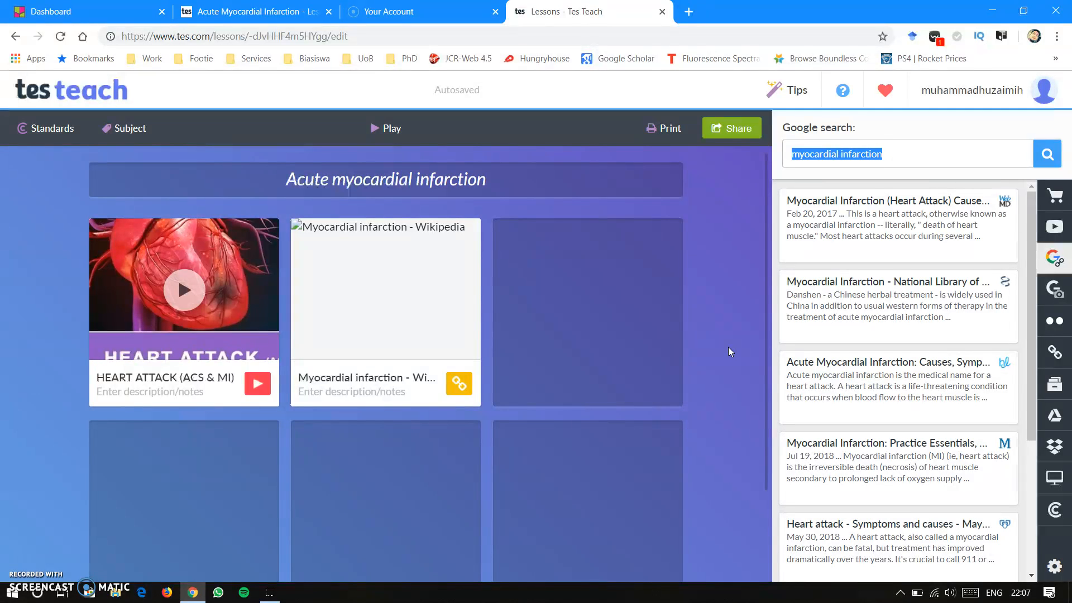
- Add a quiz to the lesson's third tile and enter "What happens during a heart attack?" as its first question
mouse_move(584, 285)
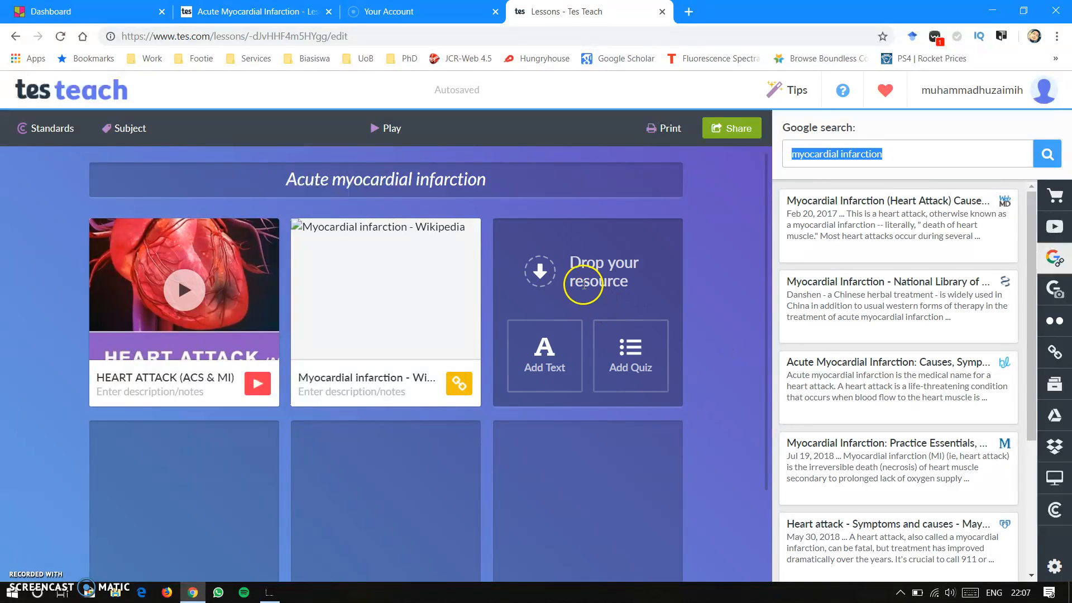
click(635, 373)
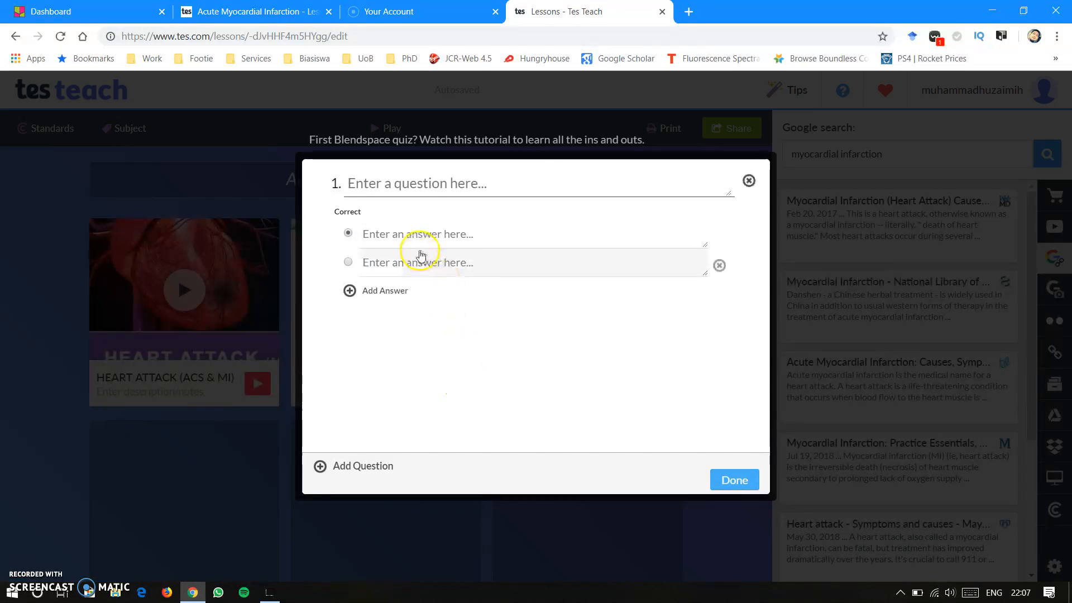
click(425, 183)
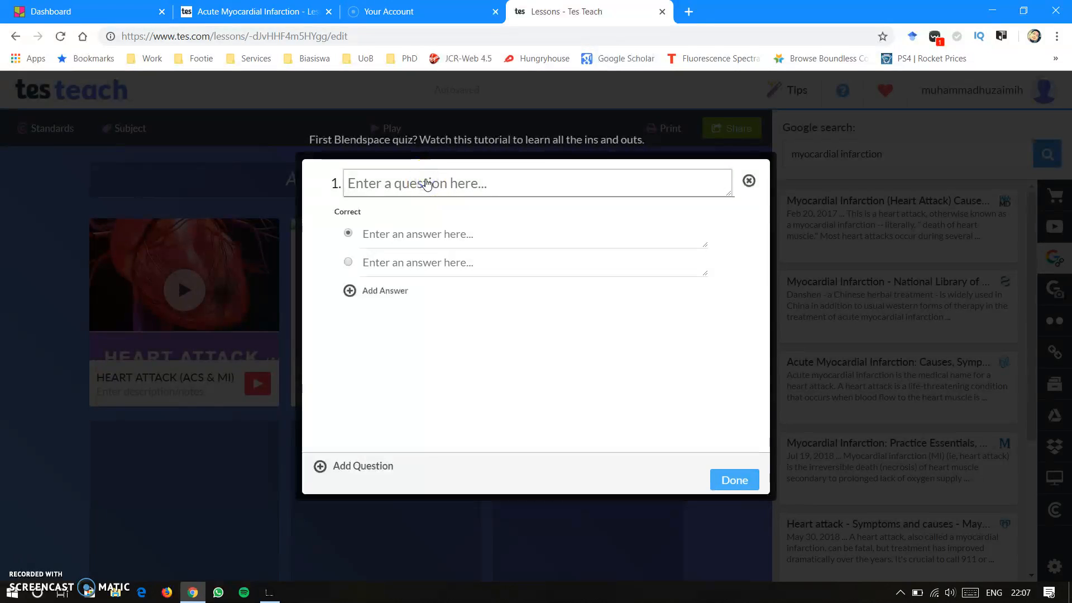
text(What)
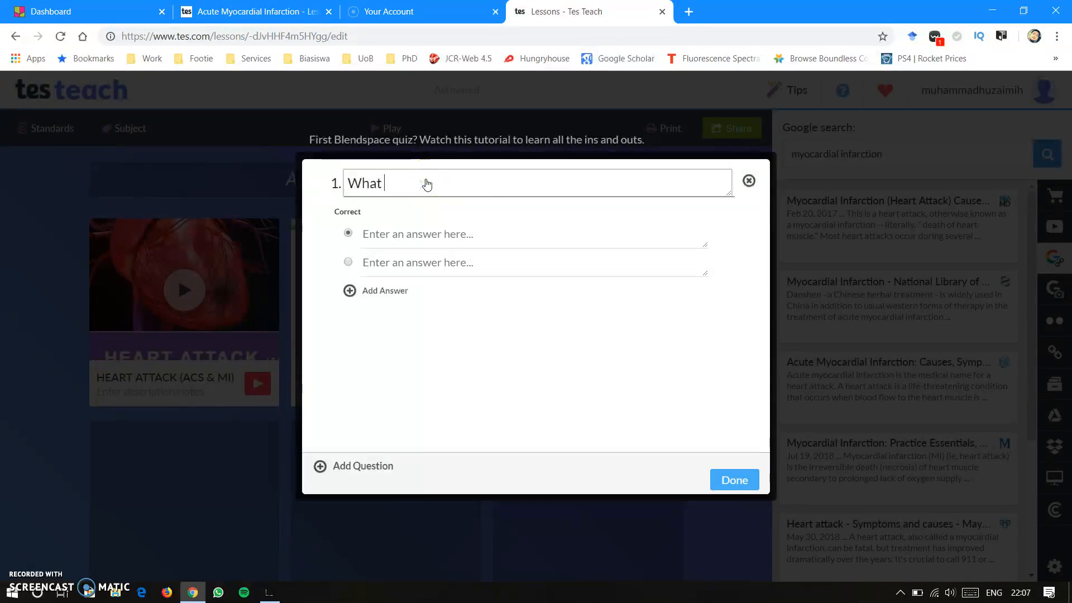
text( happens )
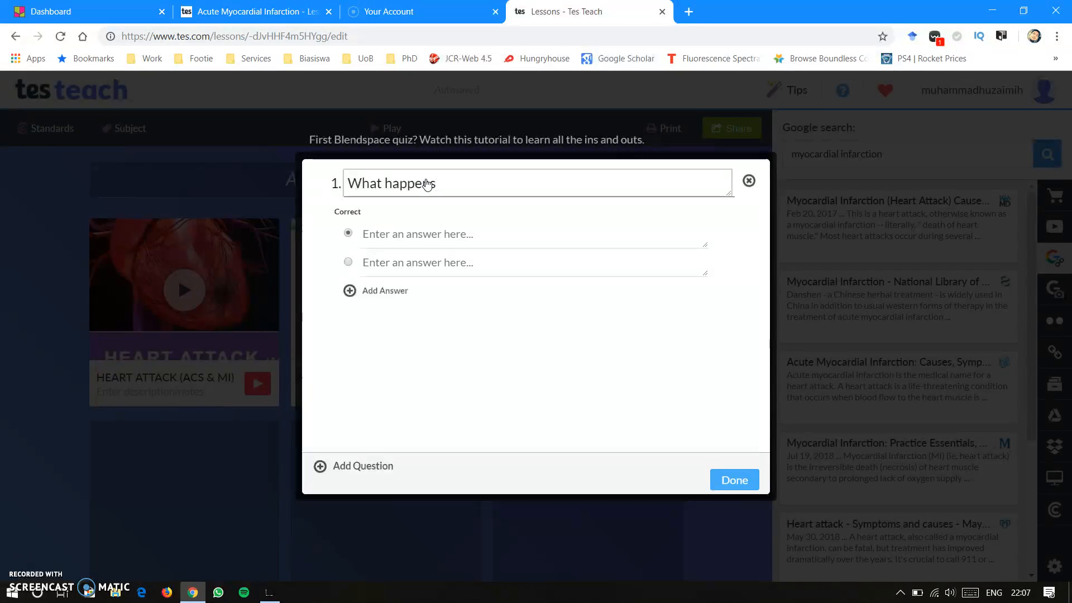
text(during a heart attack?)
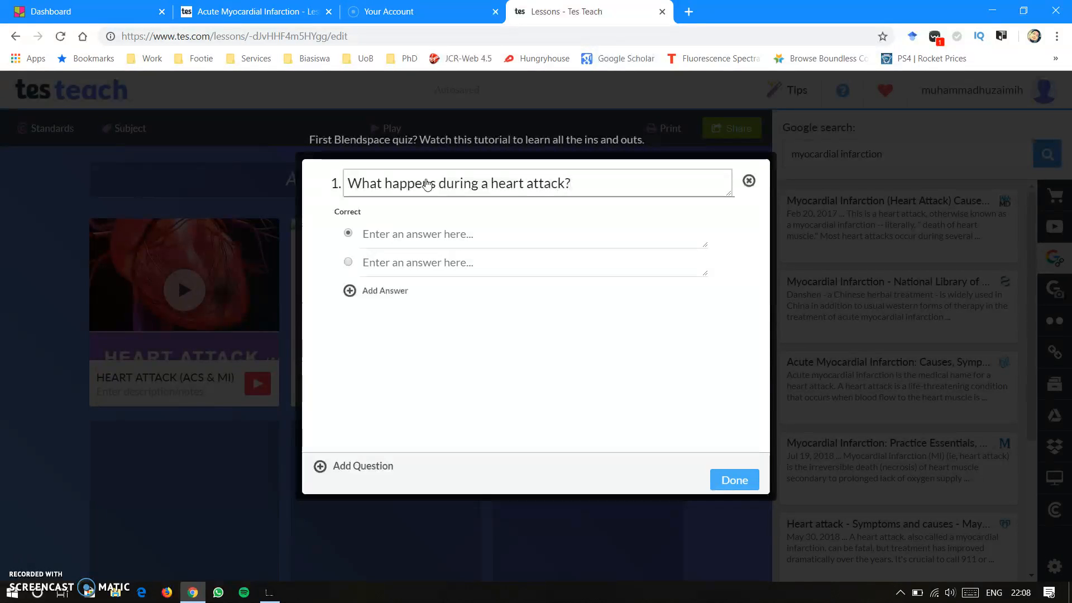
- Enter "The heart stops pumping" as the first answer to question 1
click(464, 235)
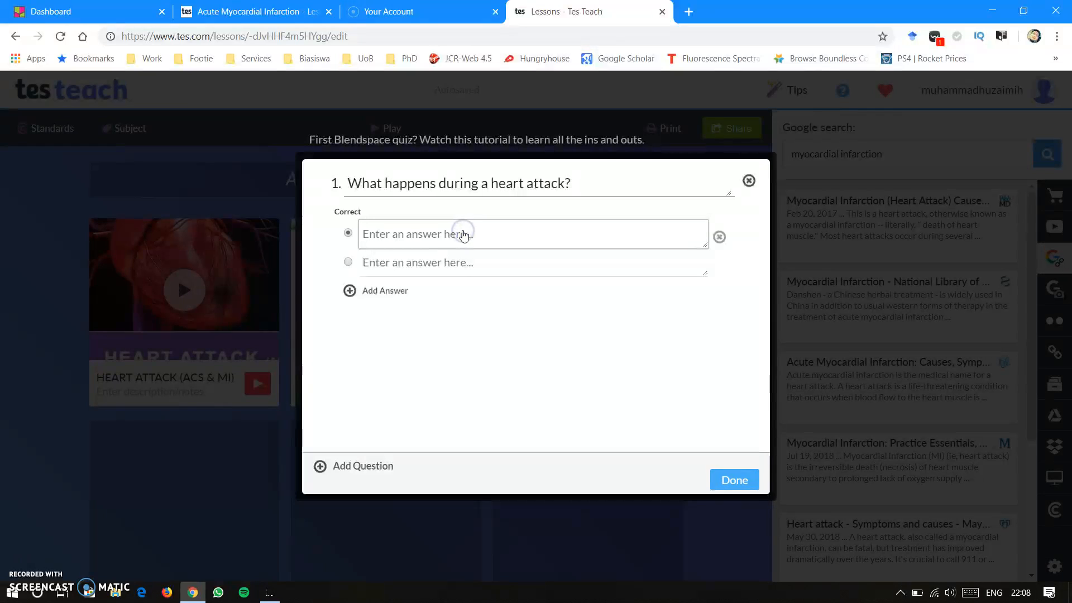
text(The hea)
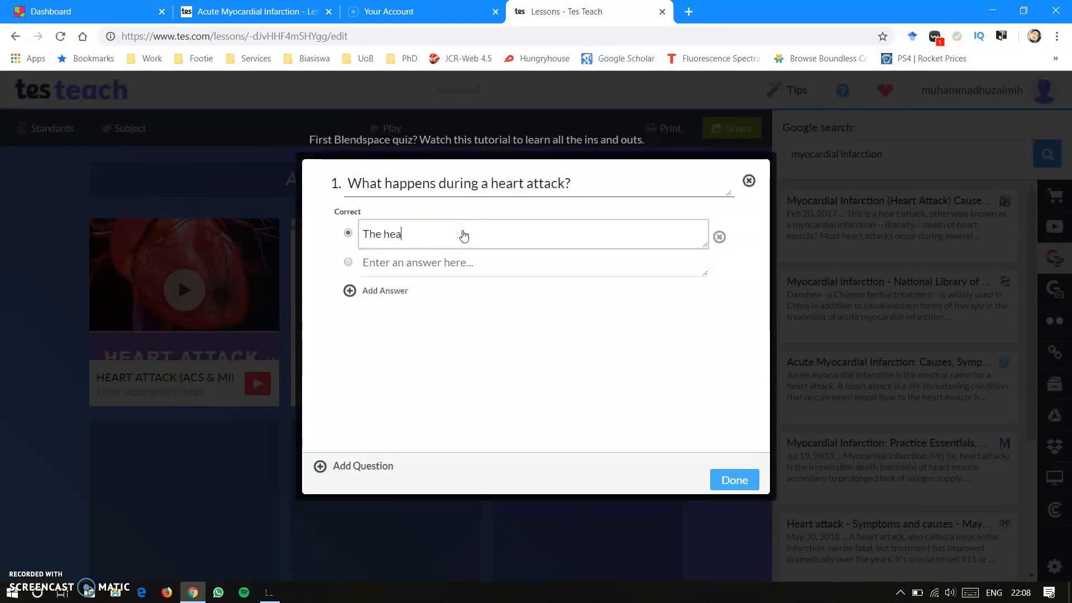
text(rt stops pumping)
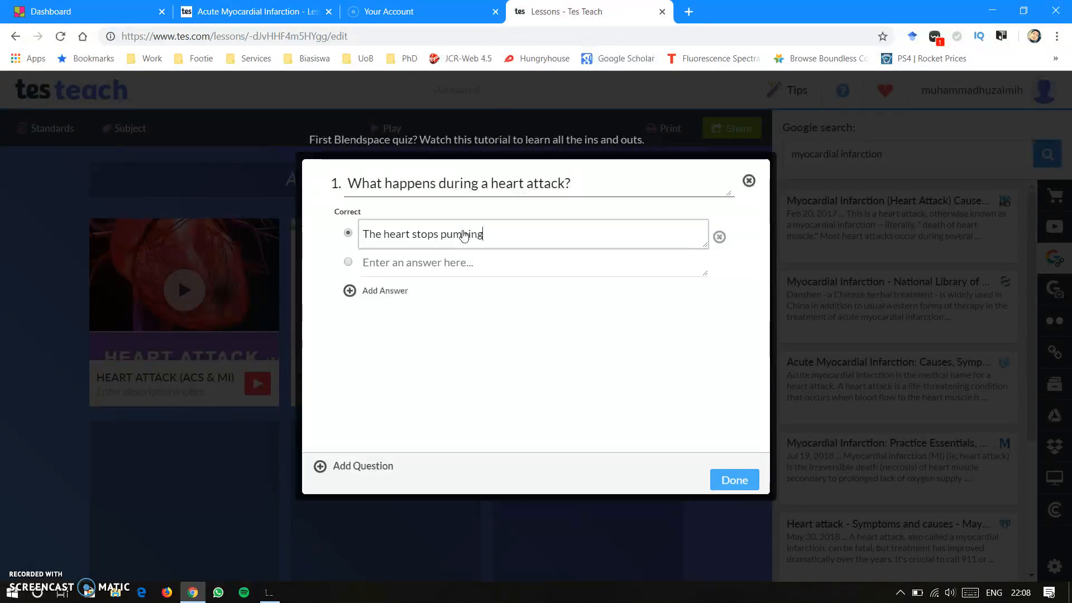
- Enter "The heart does not receive oxygenated blood" as the second answer to question 1
click(416, 264)
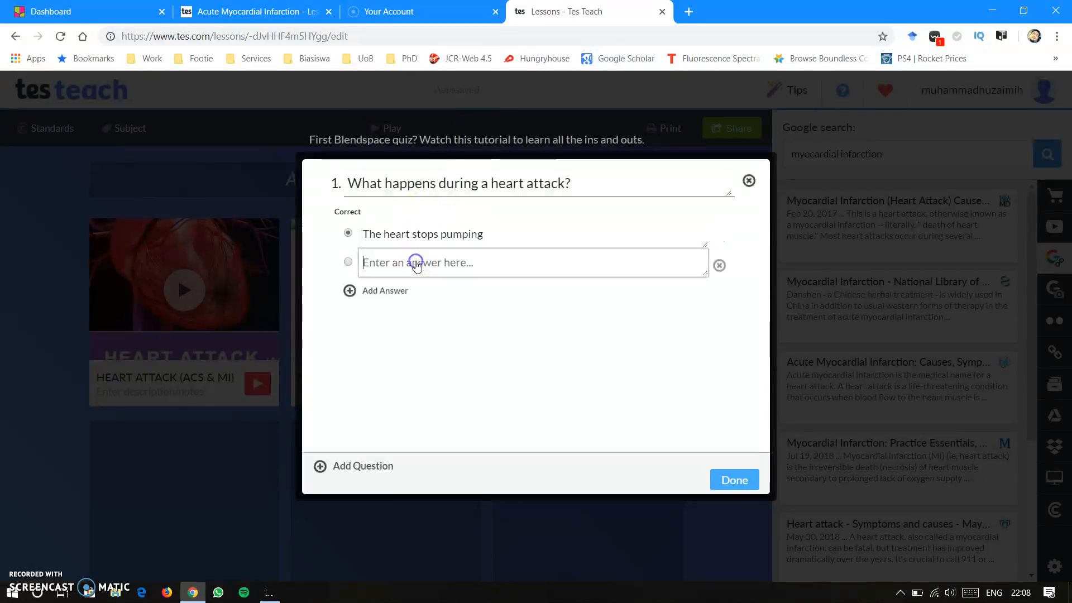
text(The heart)
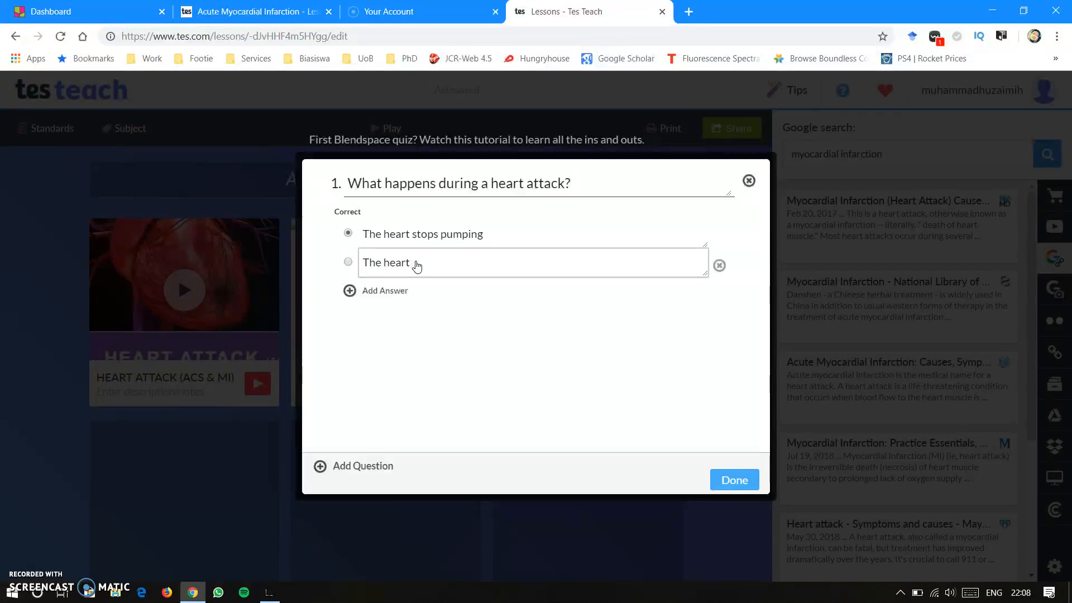
text( does not er)
key(BackSpace)
text(receive e)
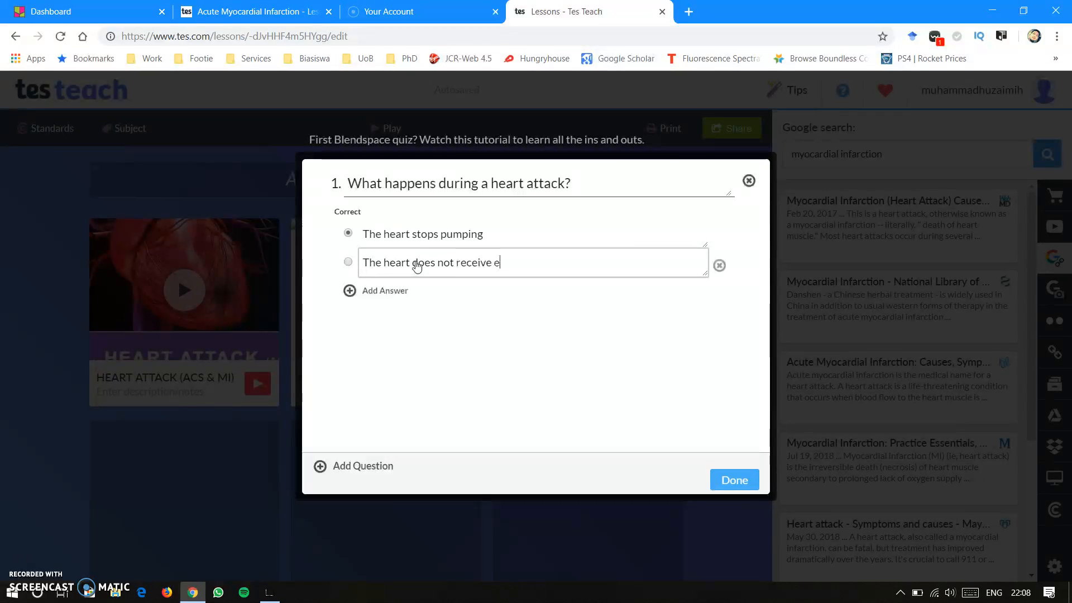
key(BackSpace)
text(oxygenat)
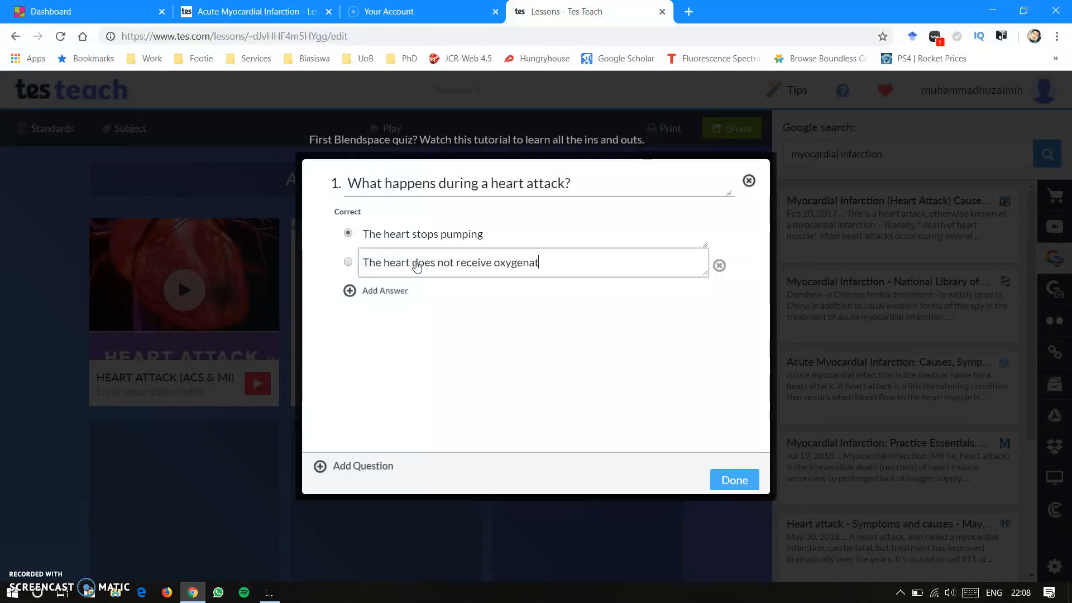
text(ed blood)
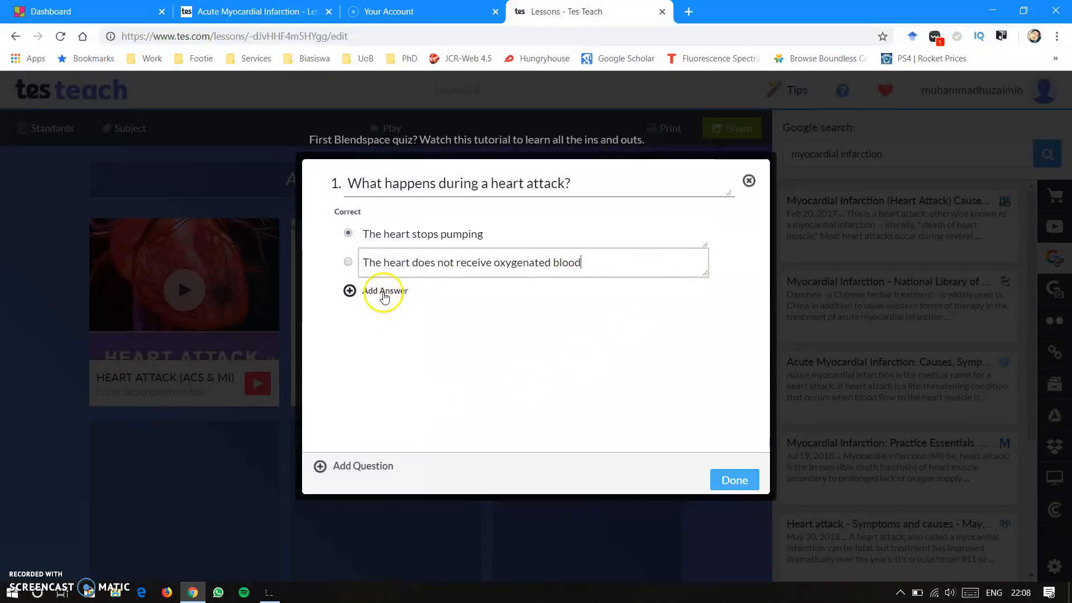
- Add a third answer to question 1 reading "The heart is broken"
click(384, 292)
click(451, 290)
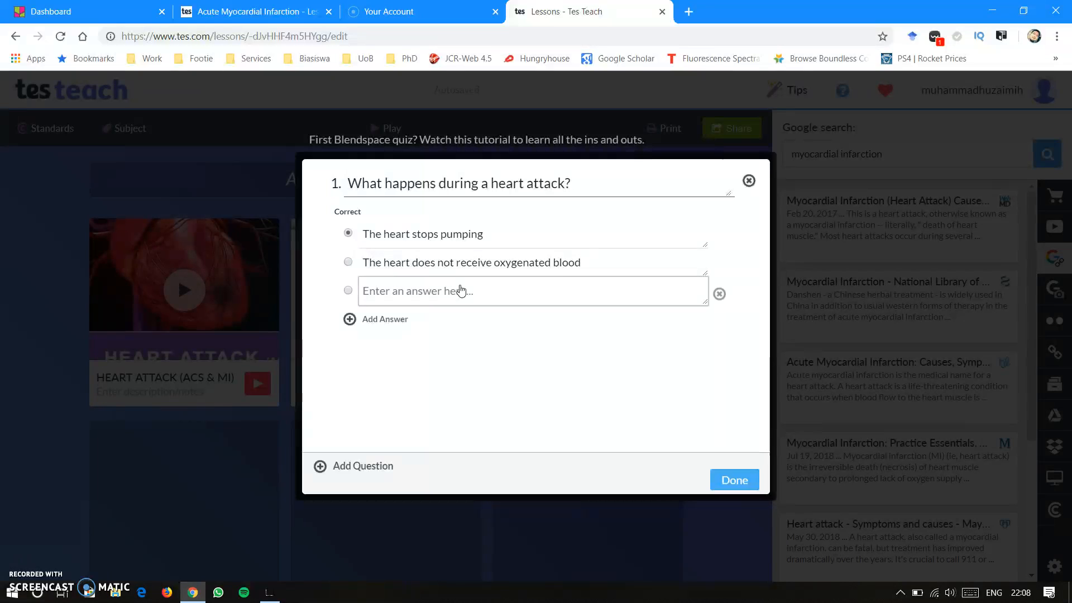
text(The heart)
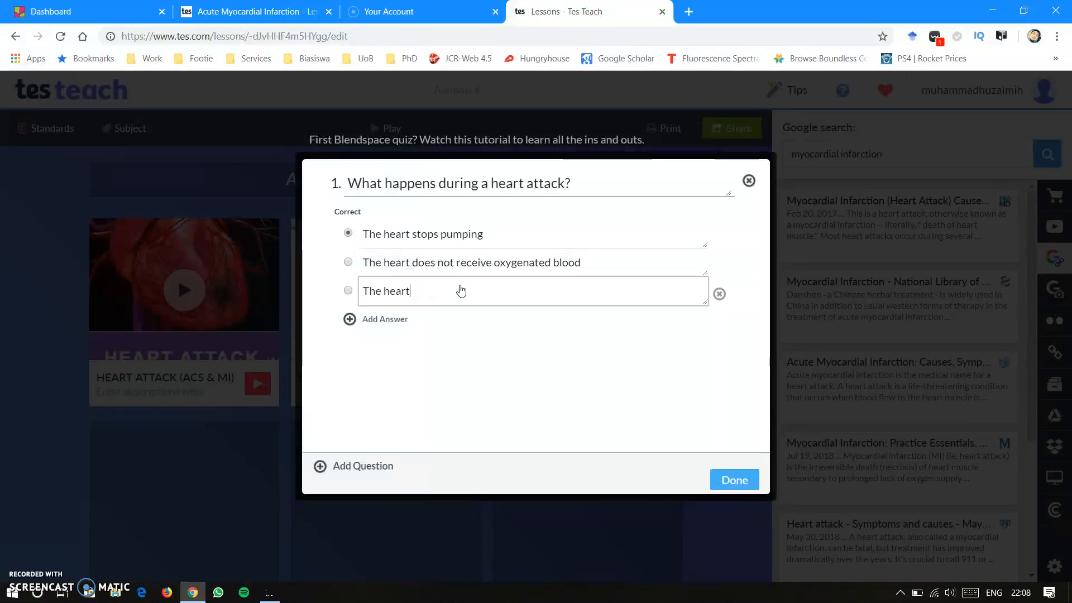
text( is broken)
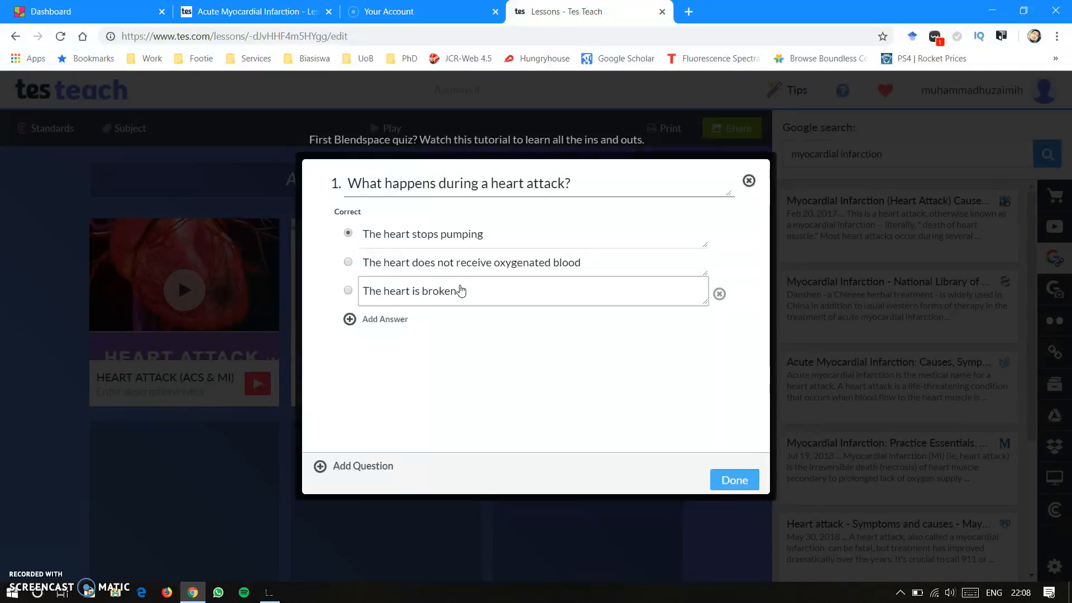
- Add a second quiz question reading "The blood supply to the heart is by"
click(360, 469)
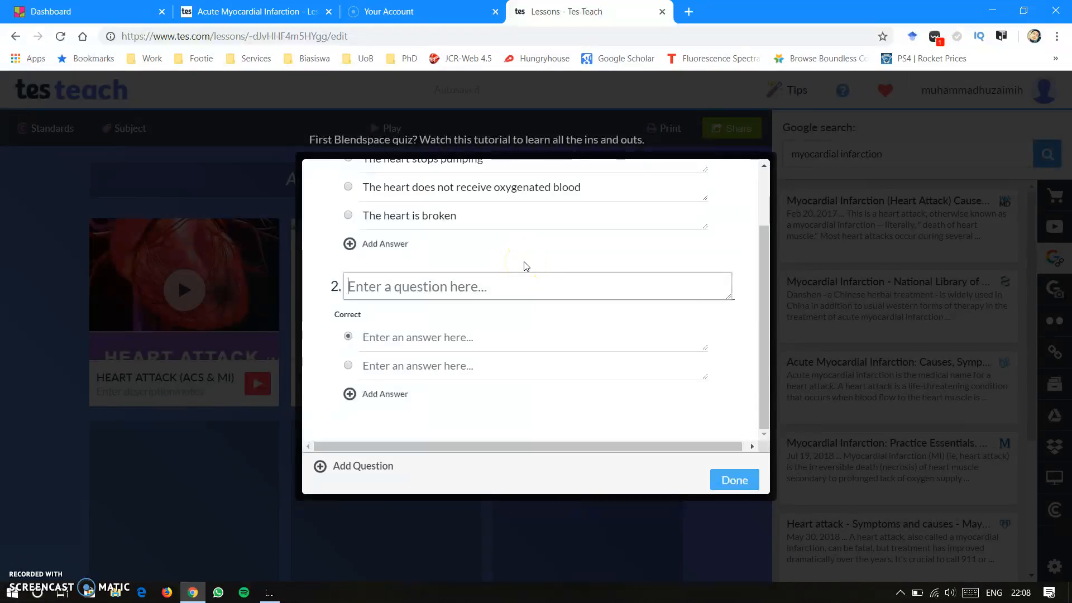
text(The bl)
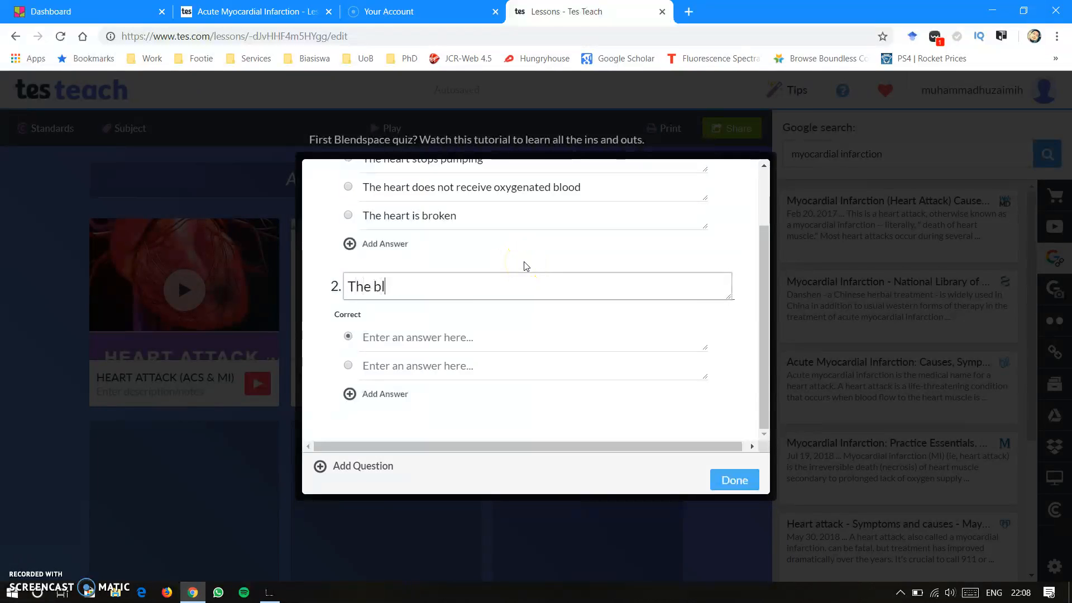
text(ood supply to )
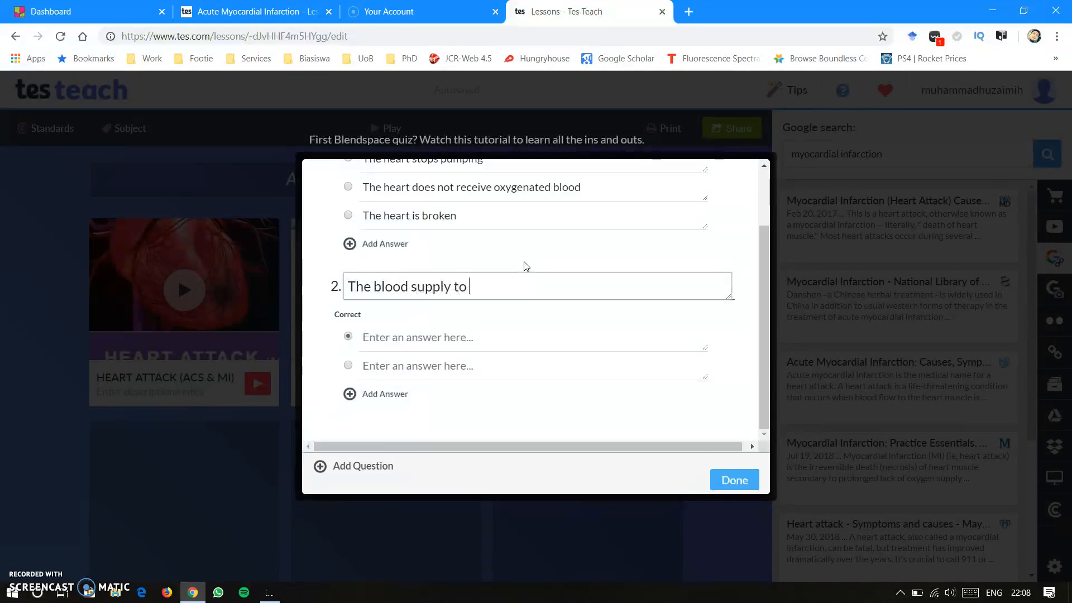
text(the heart is by)
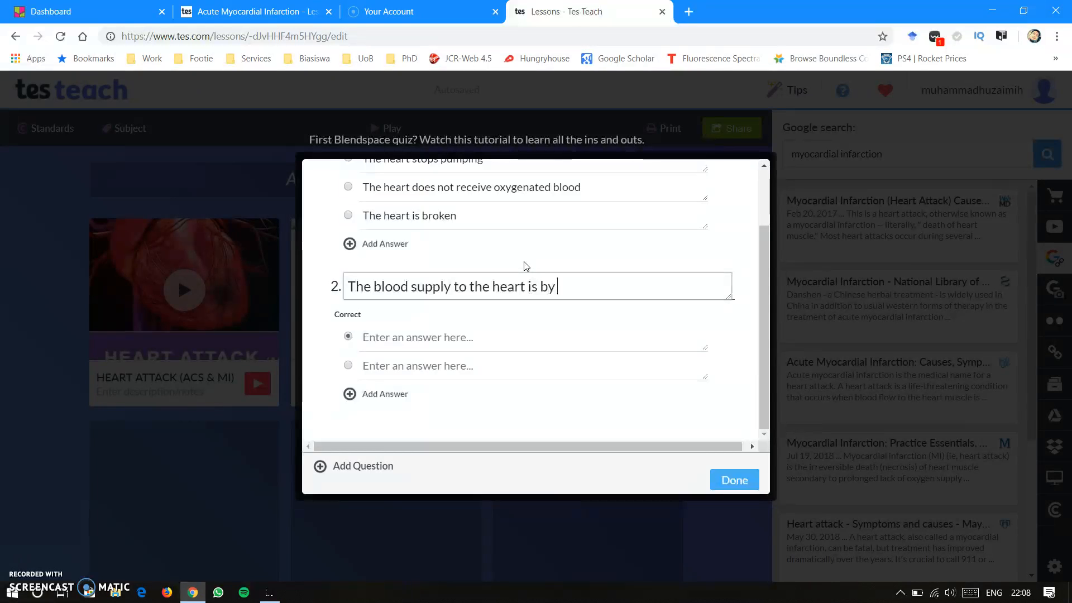
- Enter "the cerebral arteries", "the coronary arteries" and "the renal arteries" as the three answers to question 2
click(463, 334)
text(the cerebral)
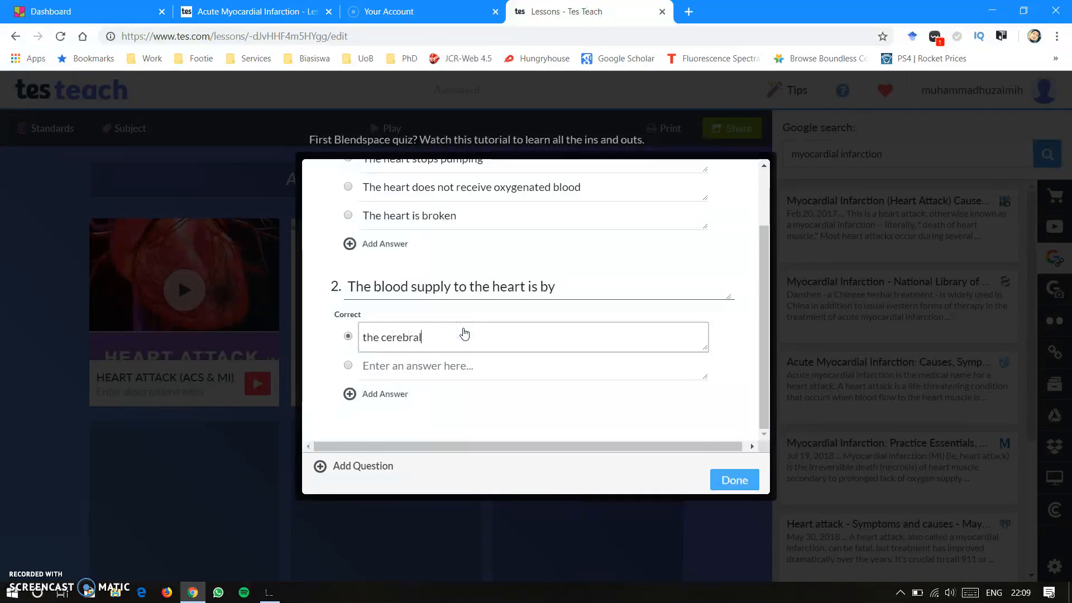
text( arteries)
click(444, 368)
text(t)
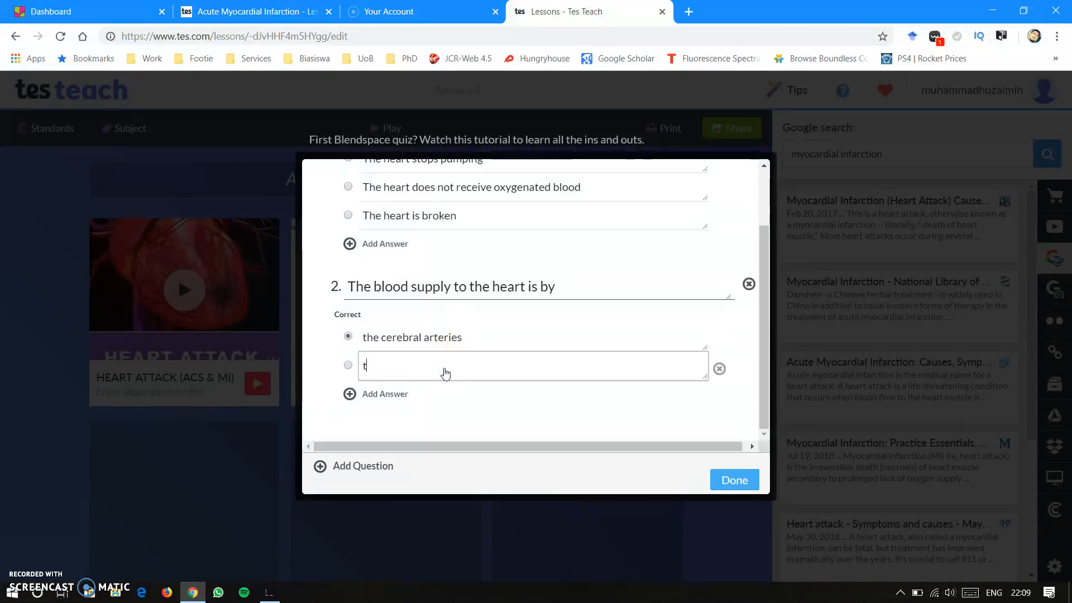
text(he coronary arteries)
click(395, 393)
text(the renal arteries)
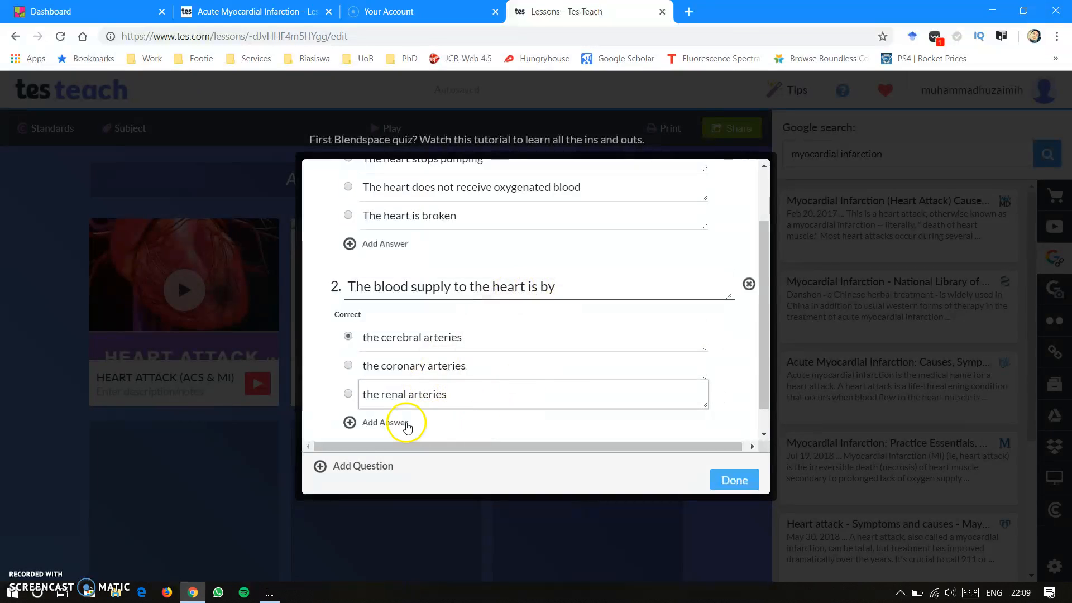
- Mark "the coronary arteries" and "The heart does not receive oxygenated blood" as the correct answers and finish the quiz
click(349, 367)
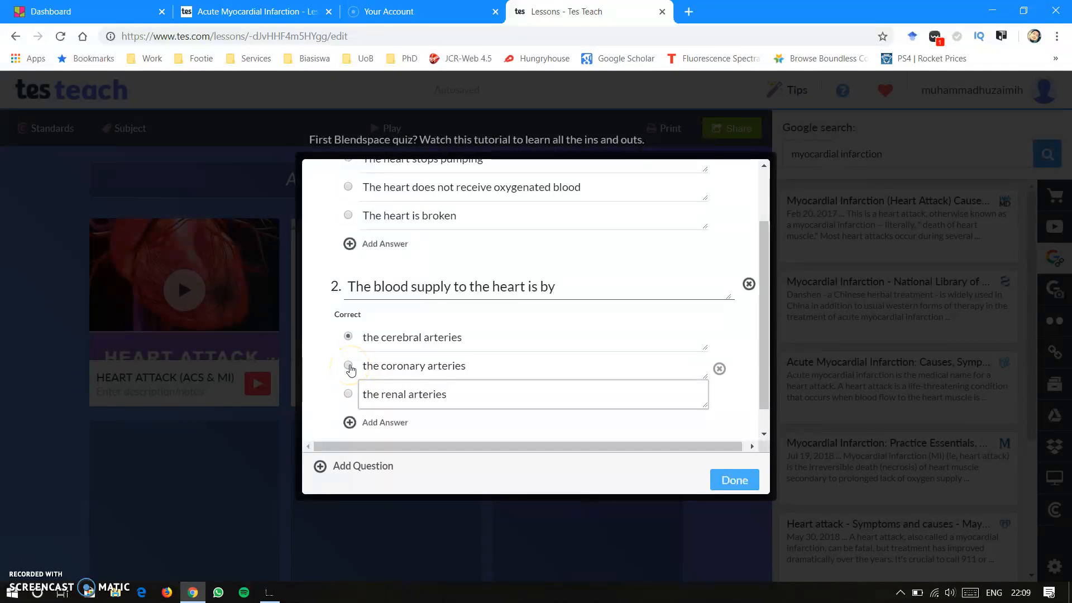
click(349, 368)
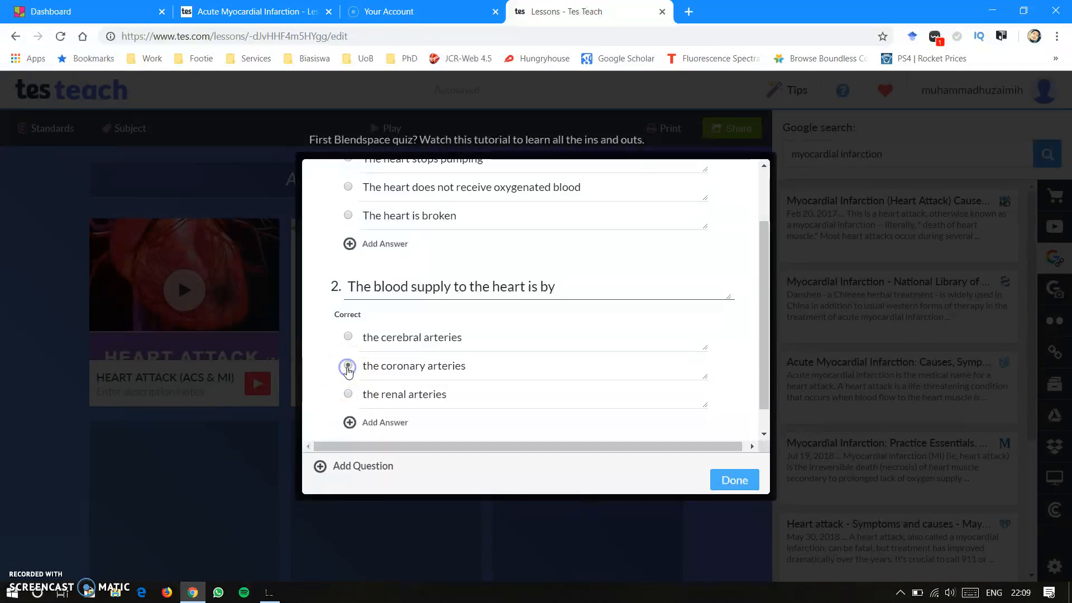
scroll(473, 242, up, 2)
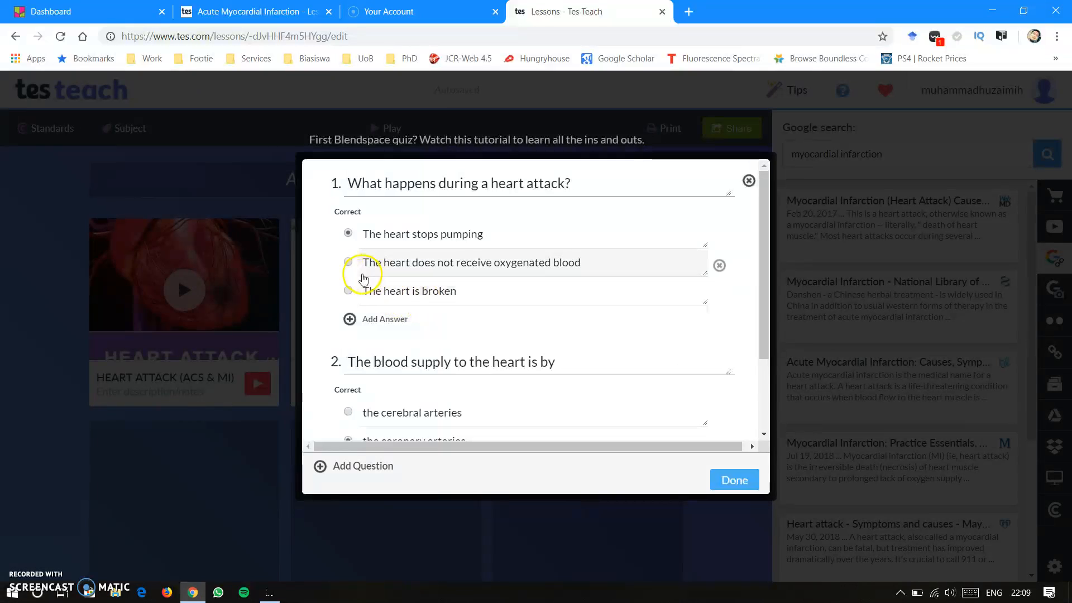
click(349, 262)
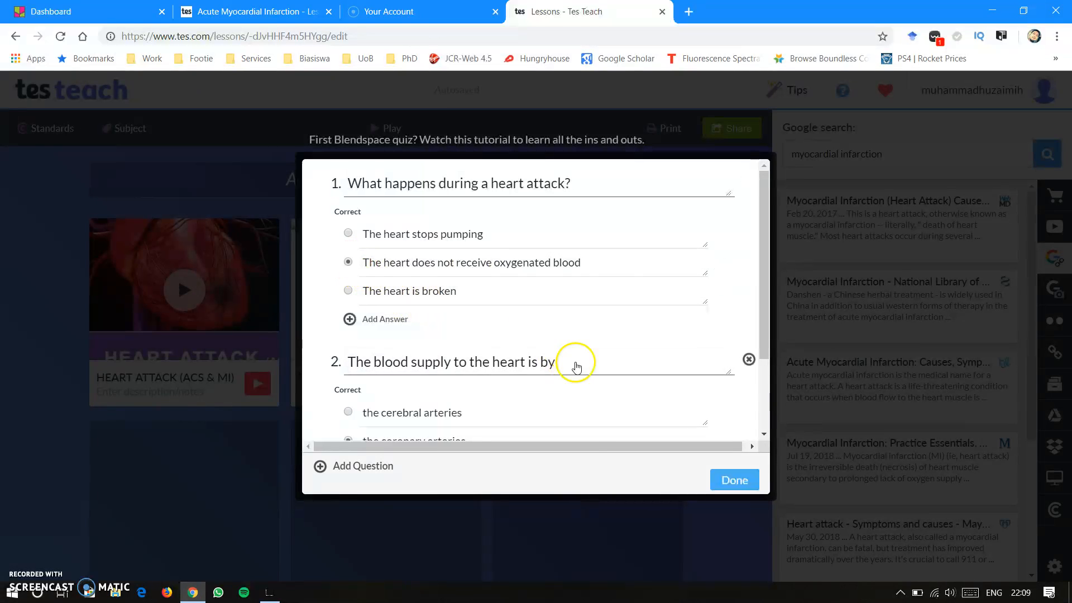
click(735, 481)
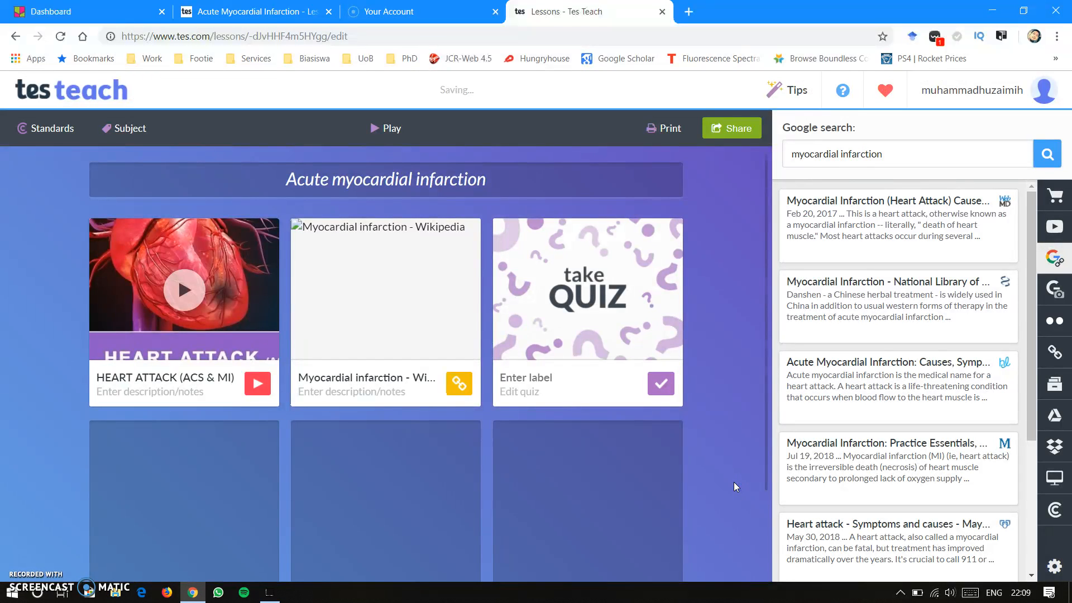
- Open the lesson's sharing options and select the full lesson link
click(738, 230)
click(735, 130)
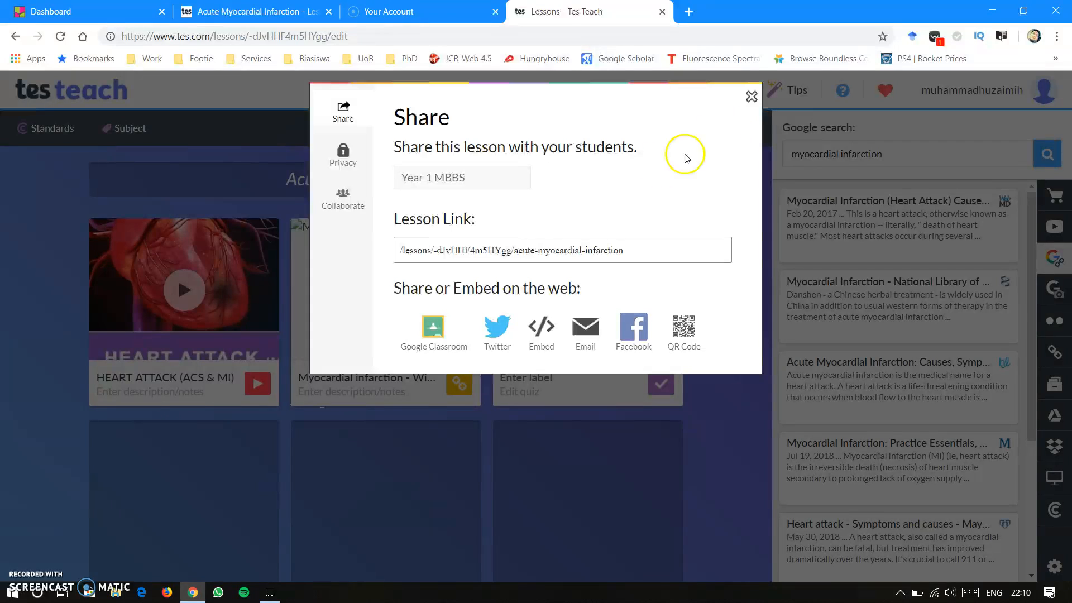
click(636, 250)
double_click(602, 251)
click(634, 246)
click(412, 250)
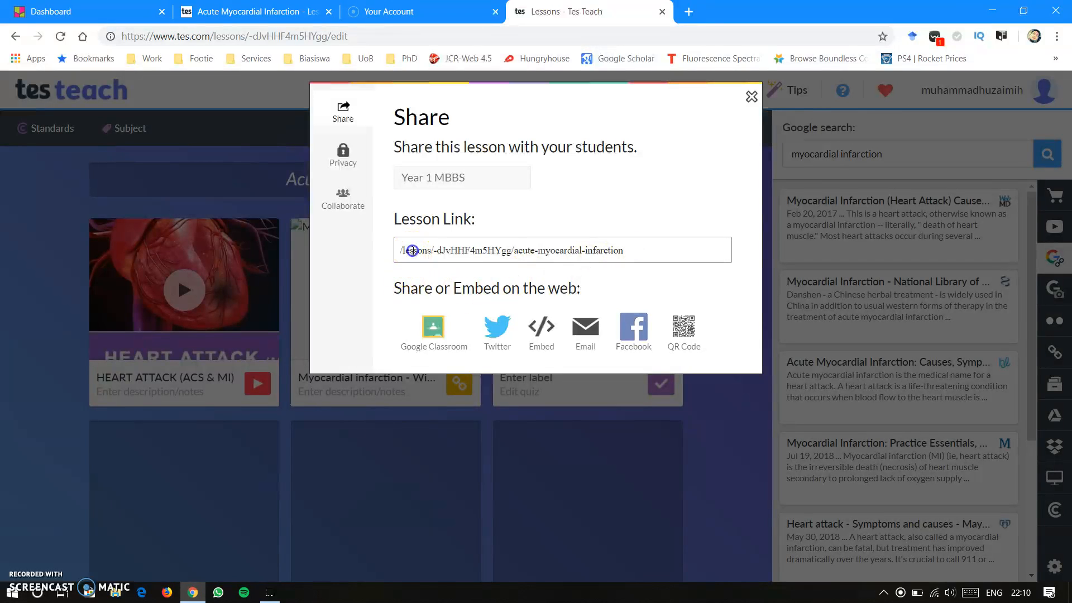
triple_click(412, 250)
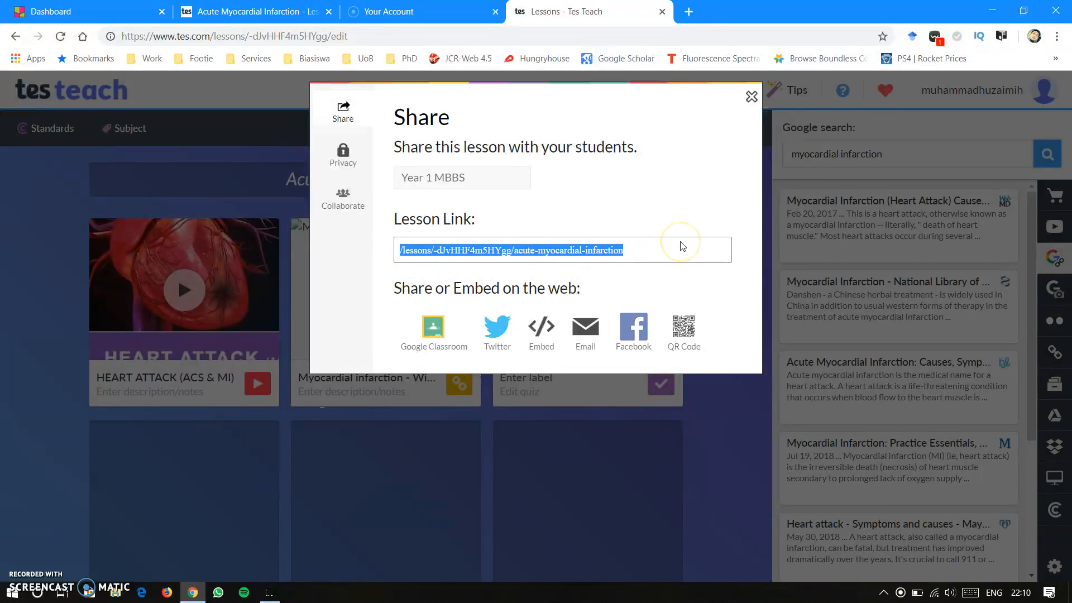
click(594, 335)
- Restrict viewing to only people with the link and my students, and allow copying of only public resources
click(344, 156)
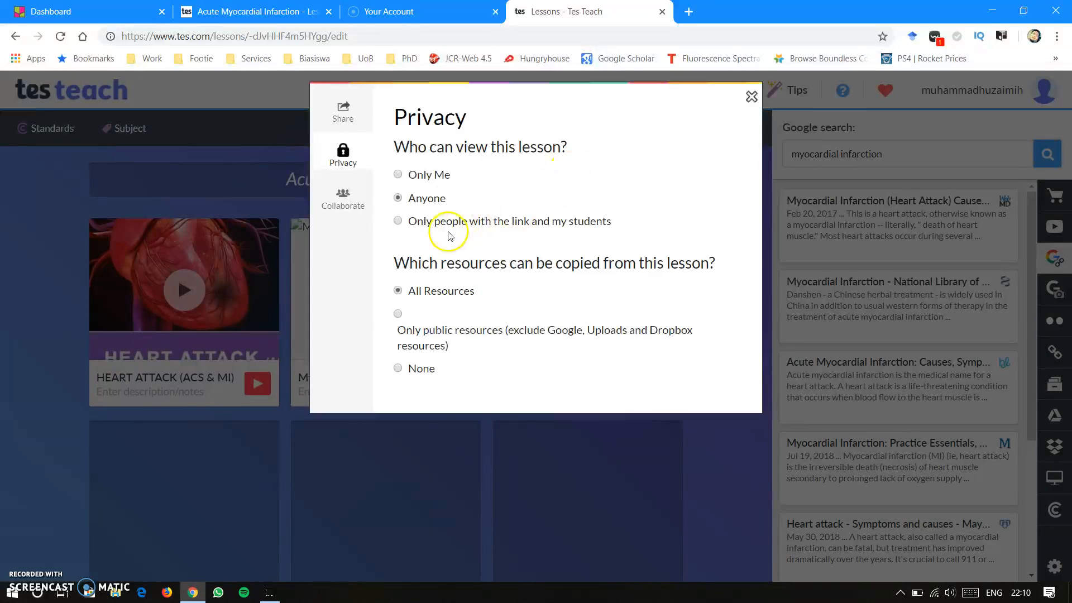
click(400, 221)
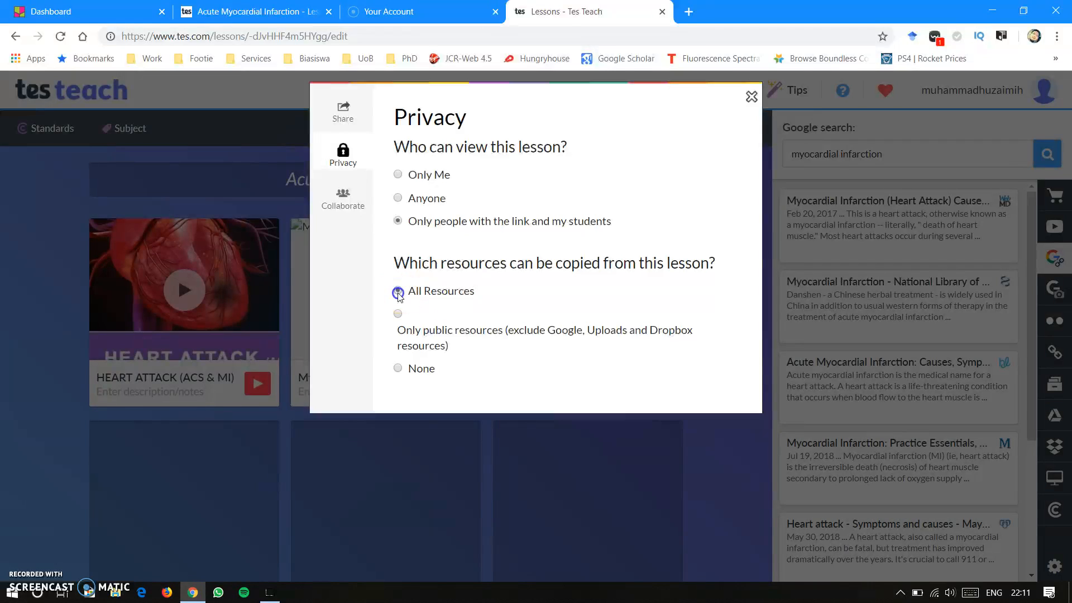
click(398, 315)
- Add a co-author to the lesson by entering the collaborator's e-mail address, and close the sharing settings
click(345, 199)
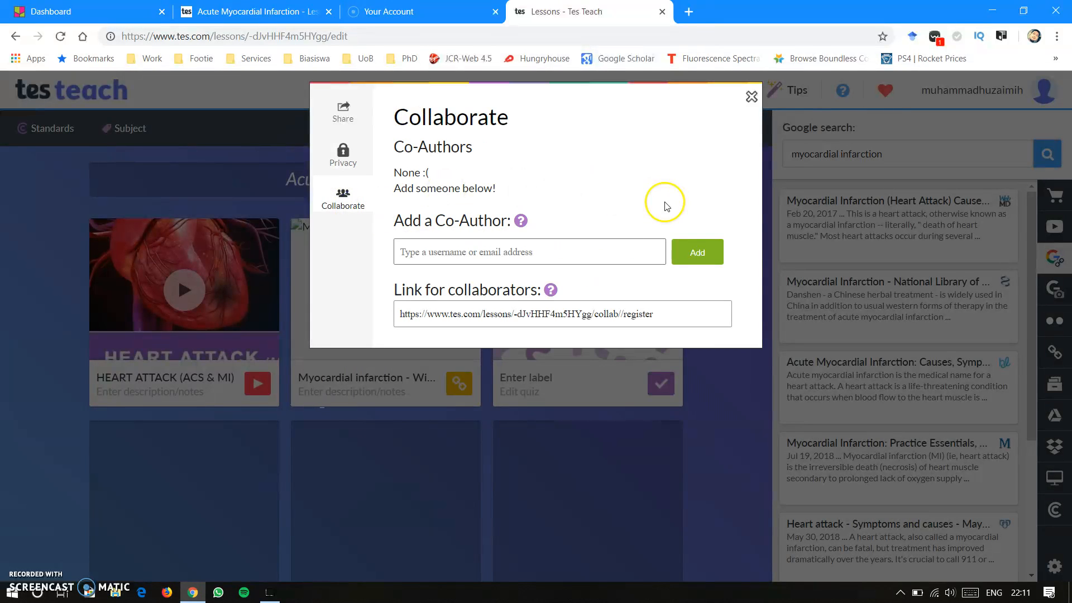
click(554, 246)
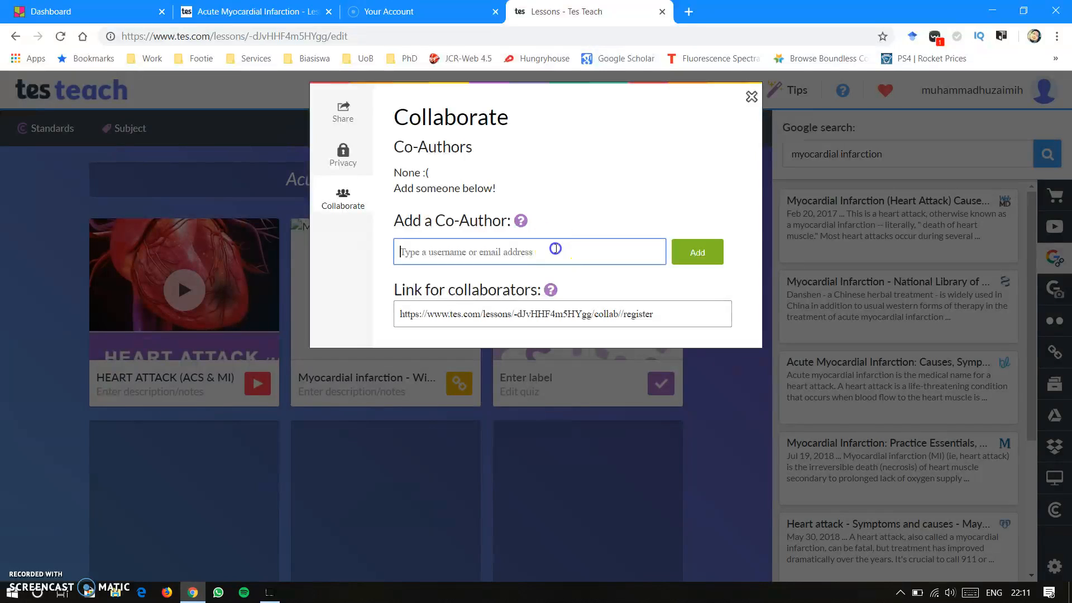
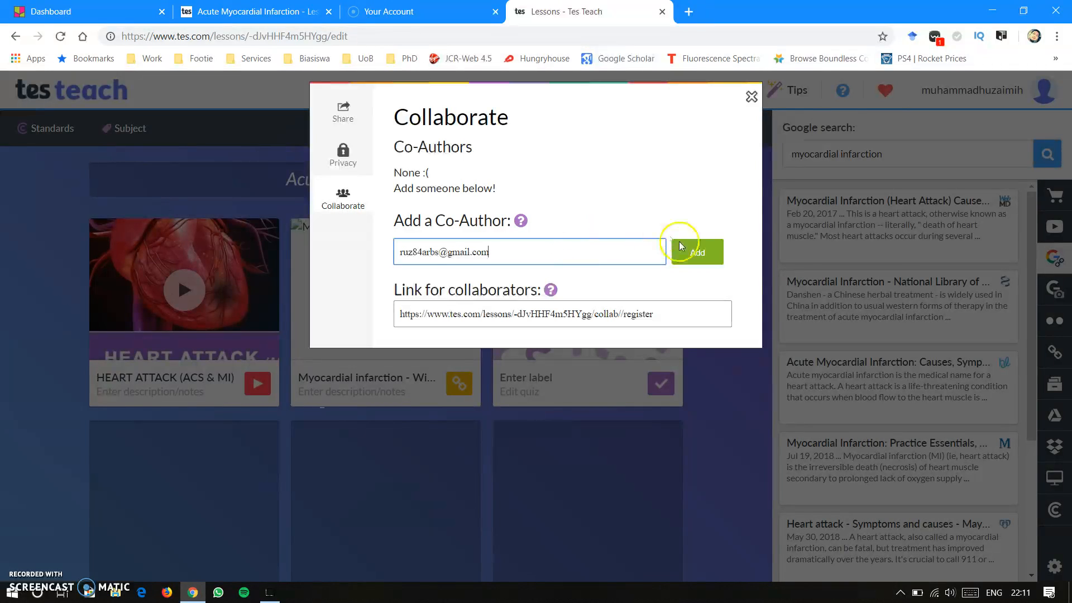
click(704, 254)
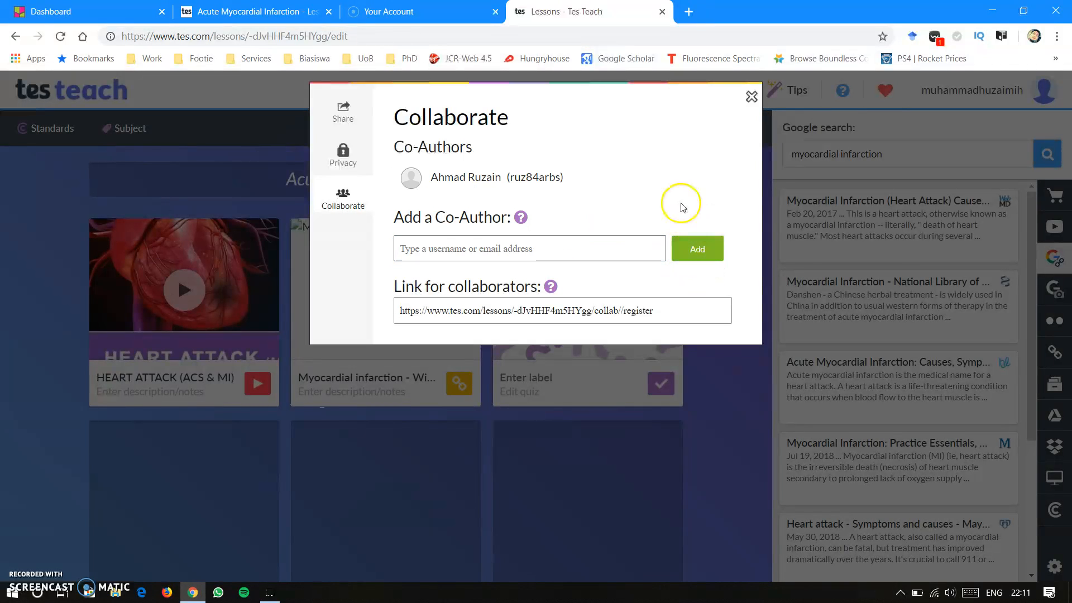
click(752, 99)
mouse_move(132, 469)
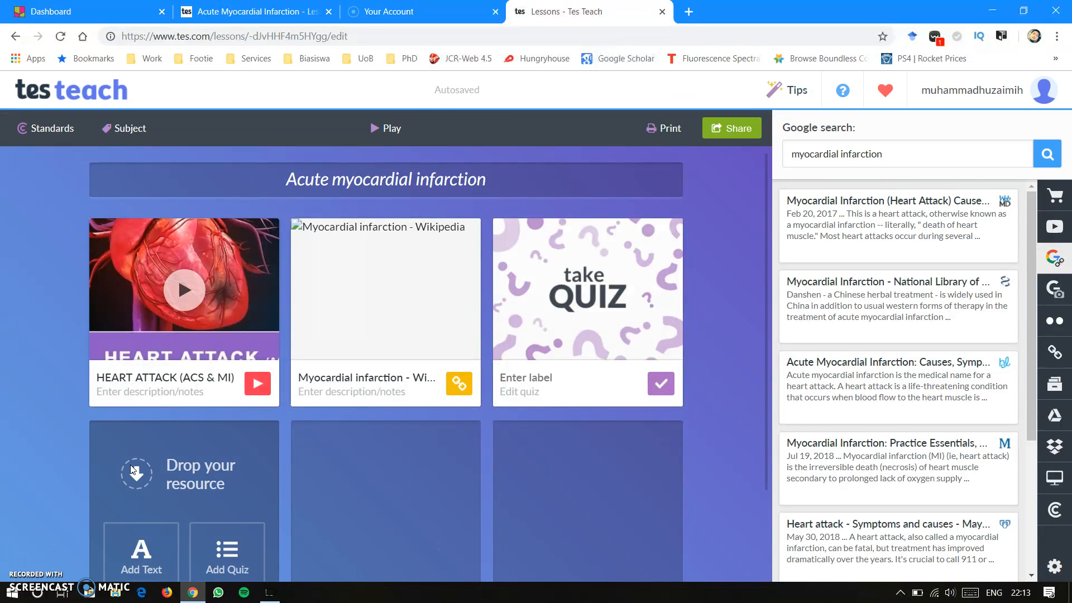